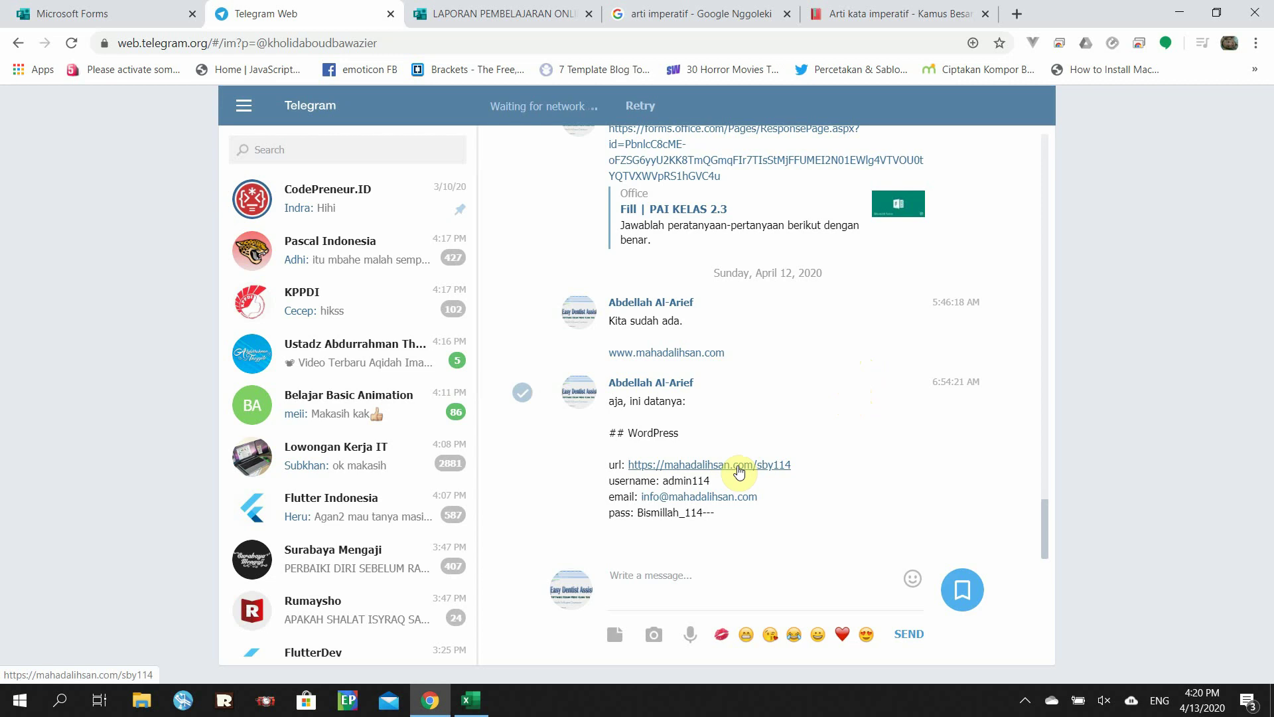
right_click(740, 470)
click(758, 477)
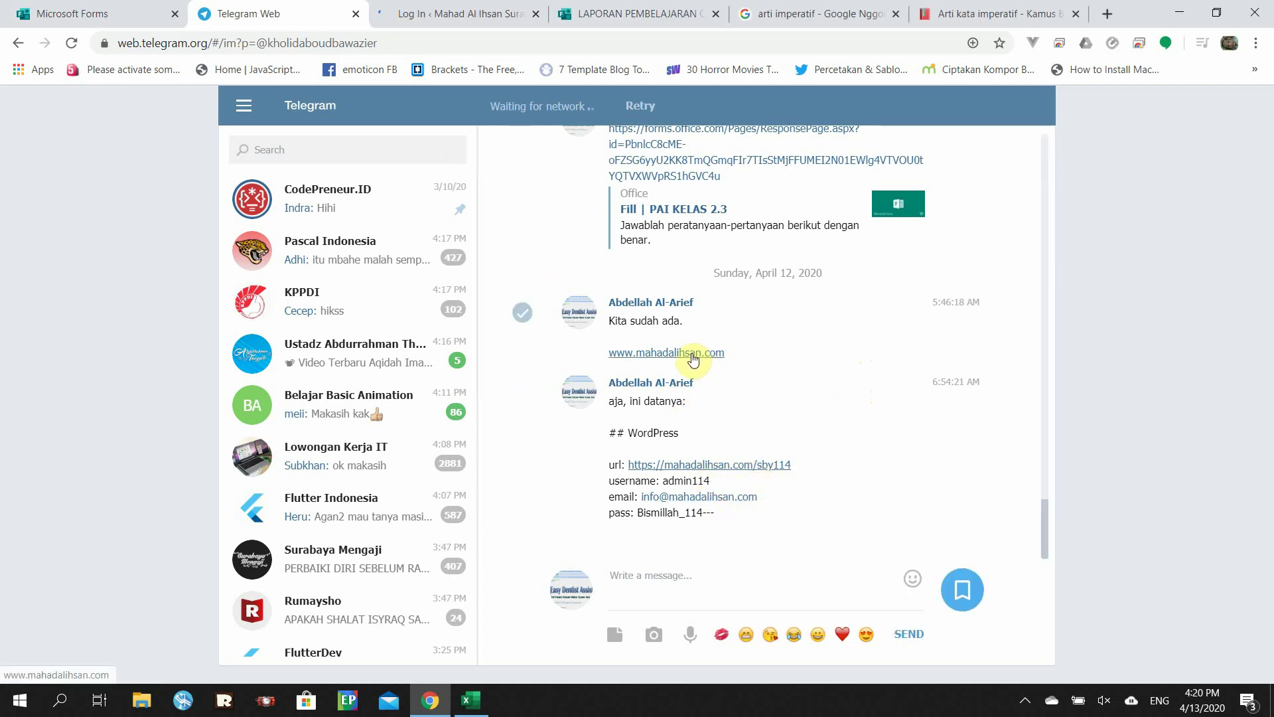
right_click(692, 357)
click(717, 363)
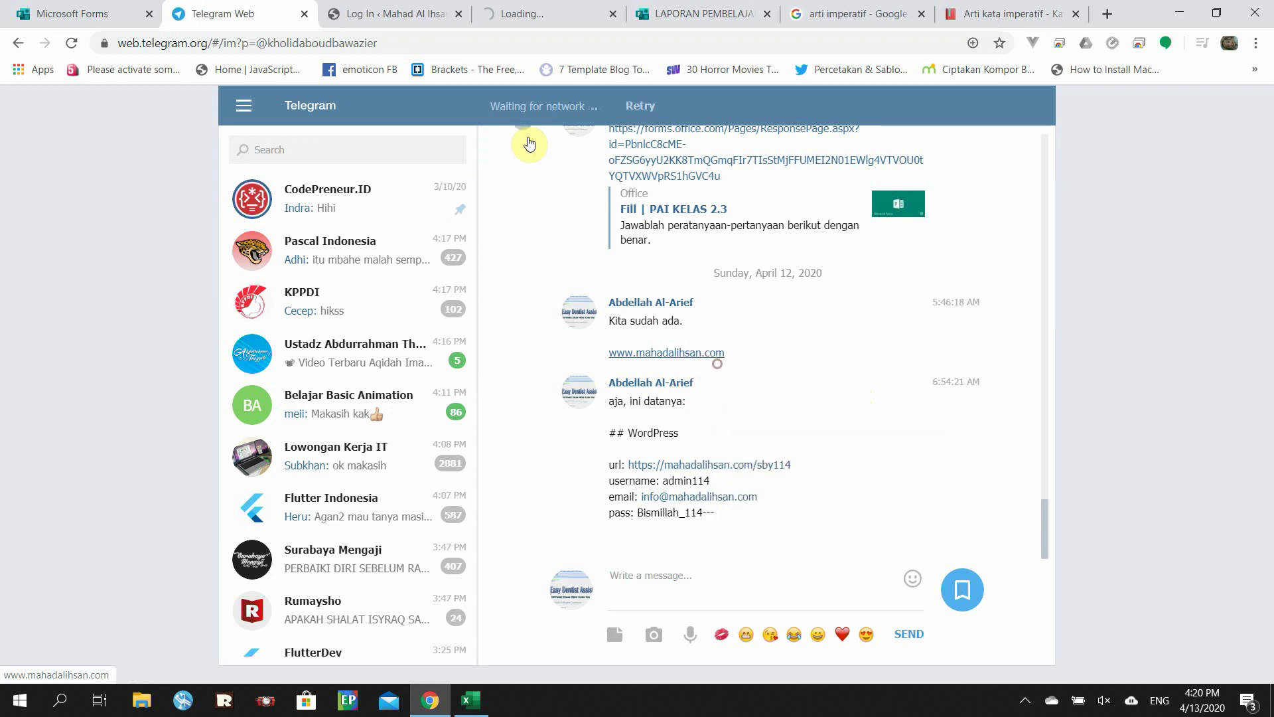
click(415, 13)
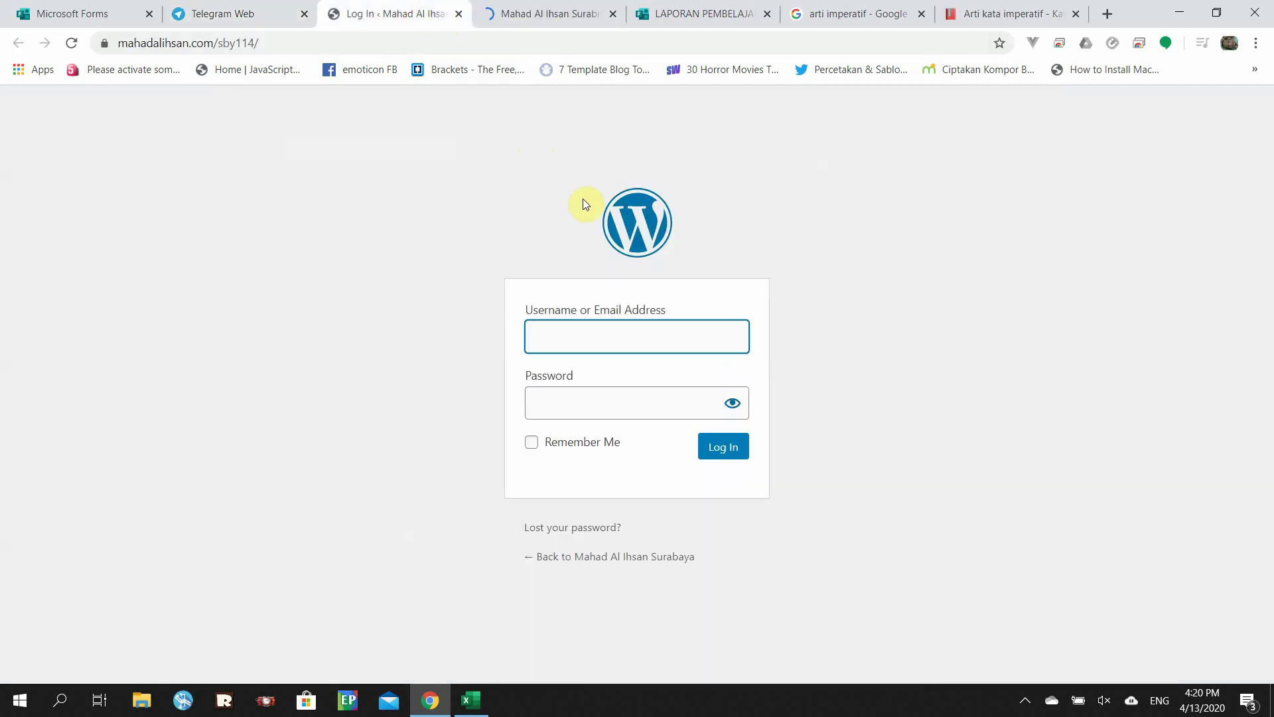
Copy the WordPress username from the Telegram message into the login page's username field.
click(233, 25)
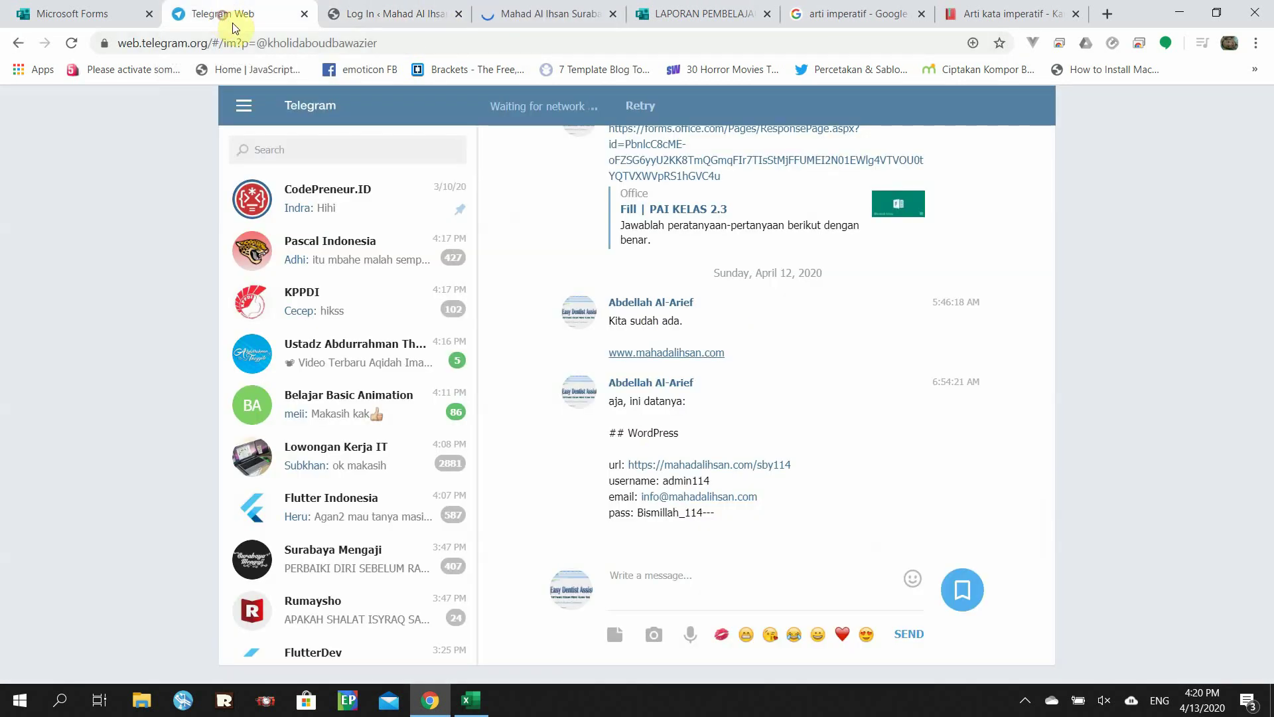
double_click(666, 482)
right_click(695, 479)
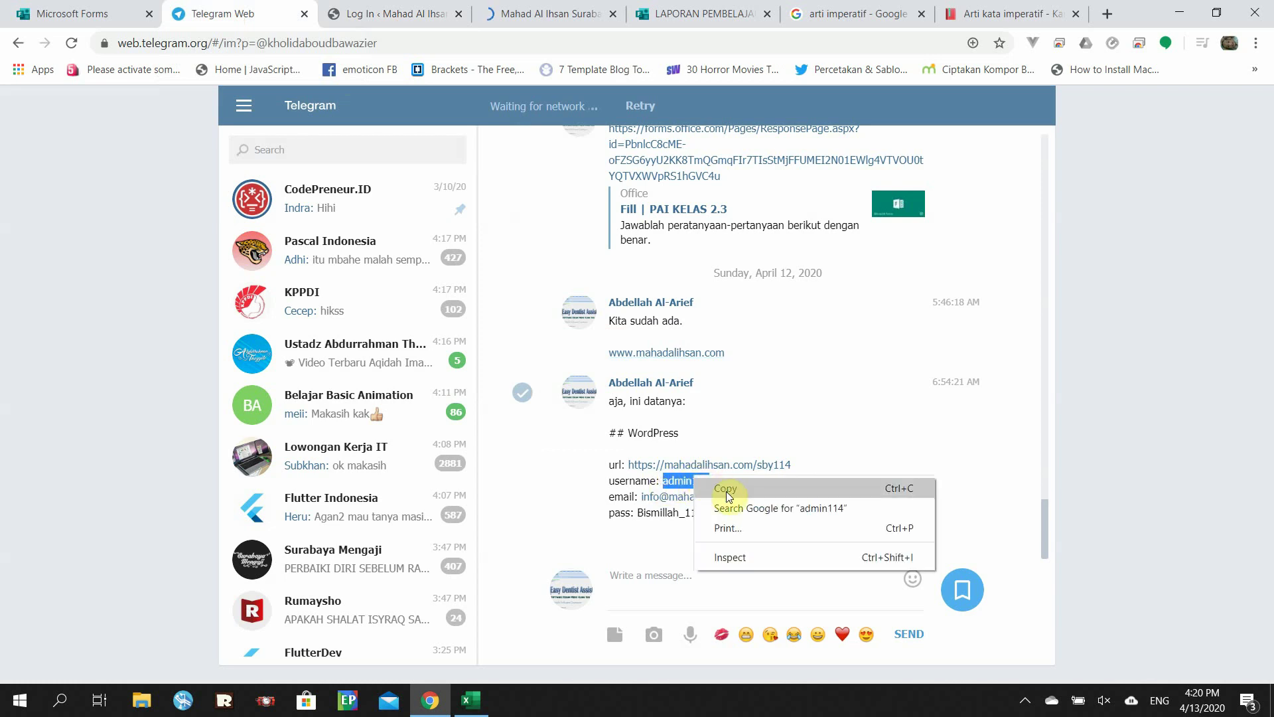
click(725, 488)
click(389, 14)
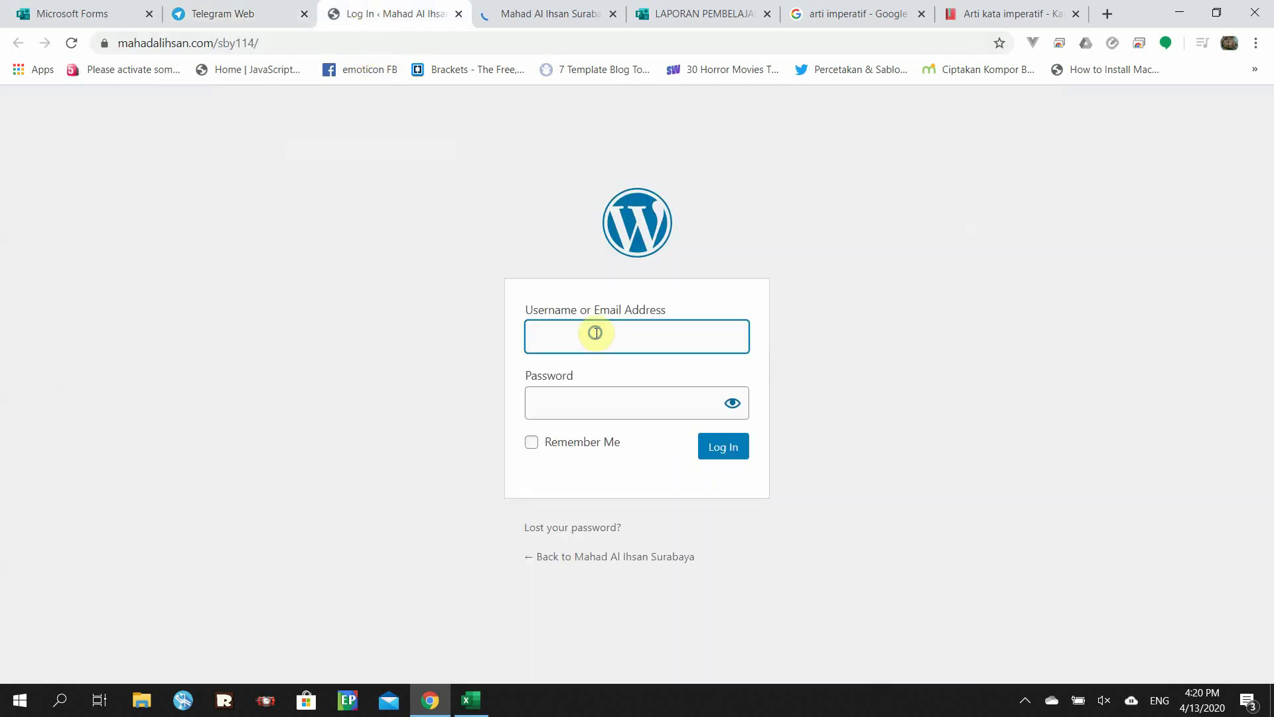
right_click(595, 333)
click(647, 459)
Copy the account password from the Telegram message into the login page's password field and log in.
click(240, 14)
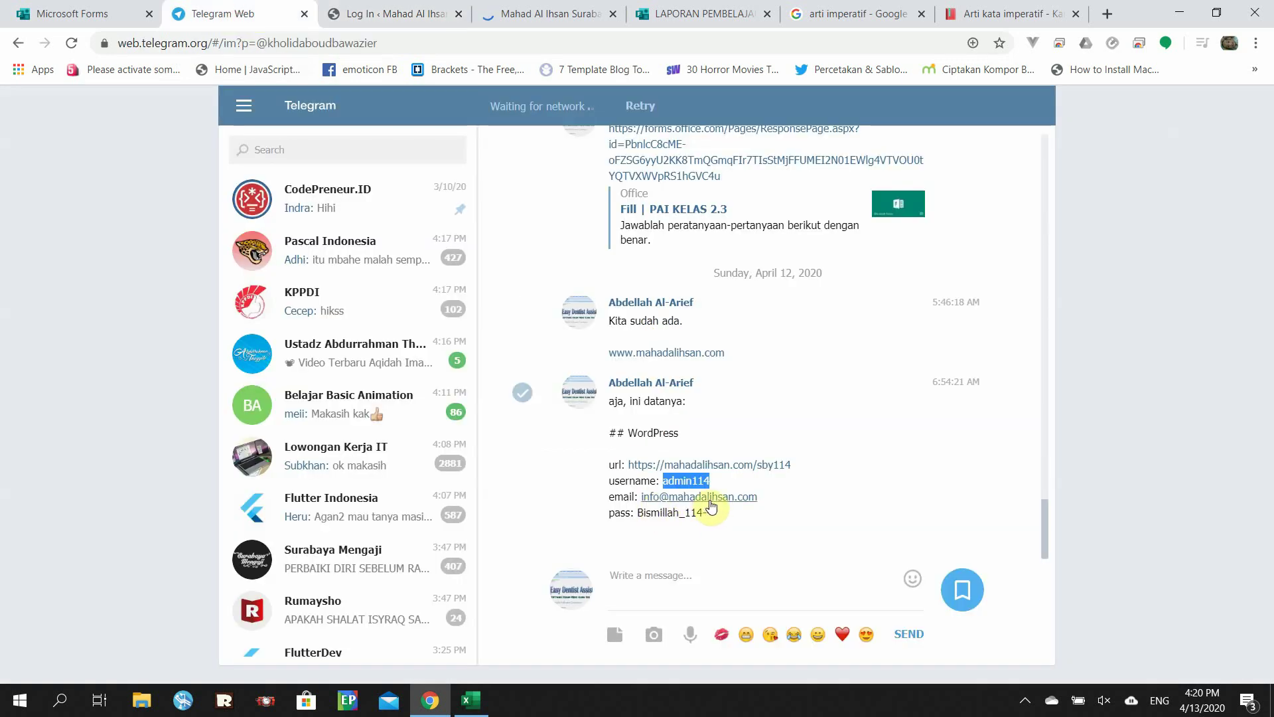
drag(638, 516, 728, 520)
right_click(708, 518)
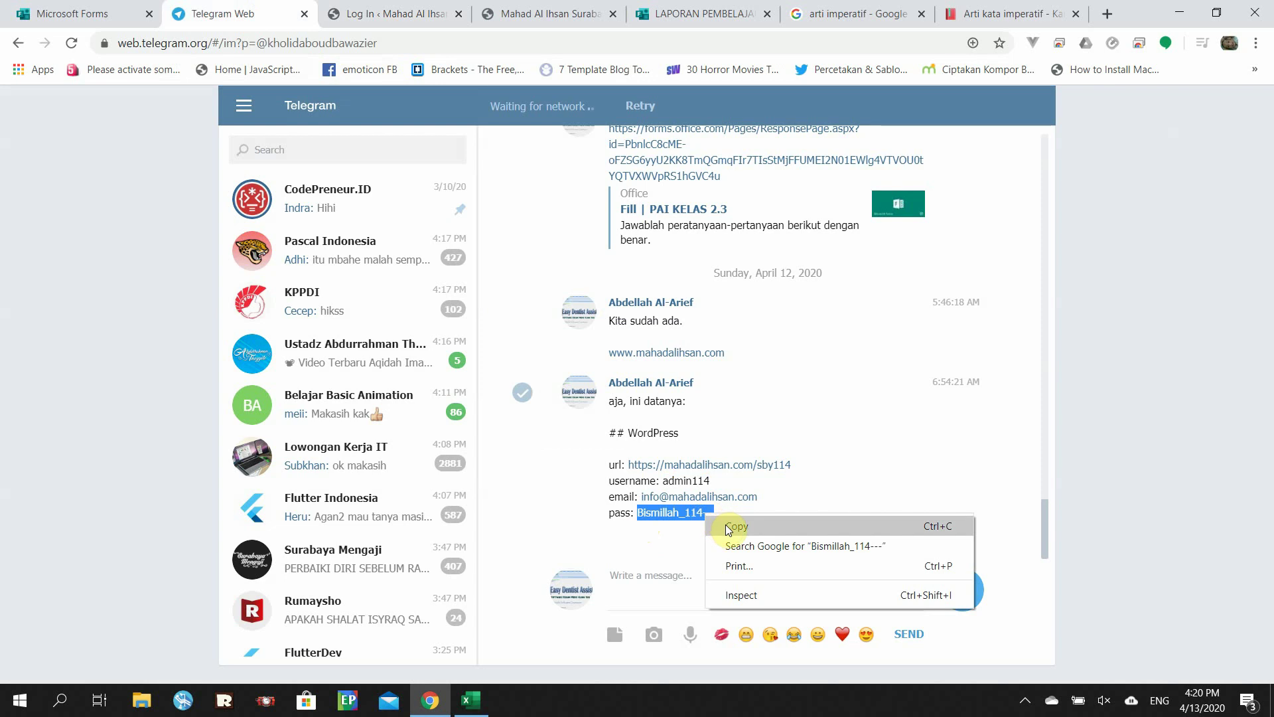
click(733, 526)
click(388, 13)
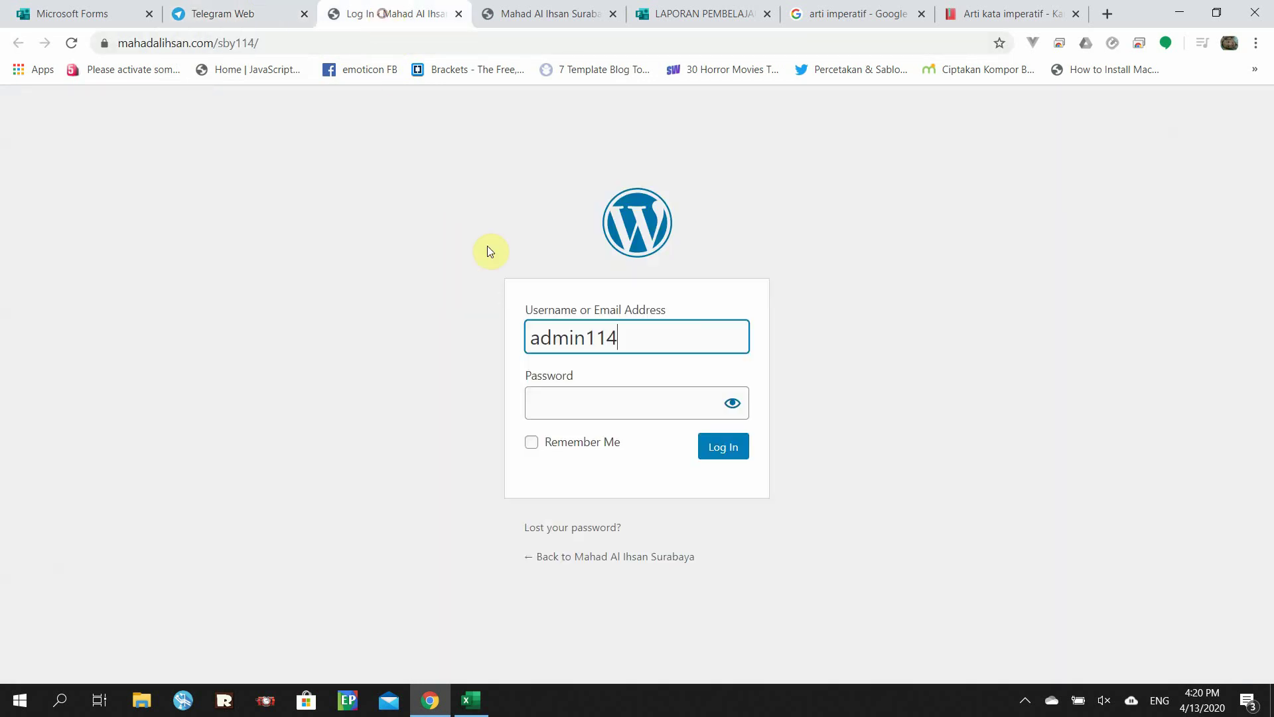
click(574, 412)
right_click(575, 412)
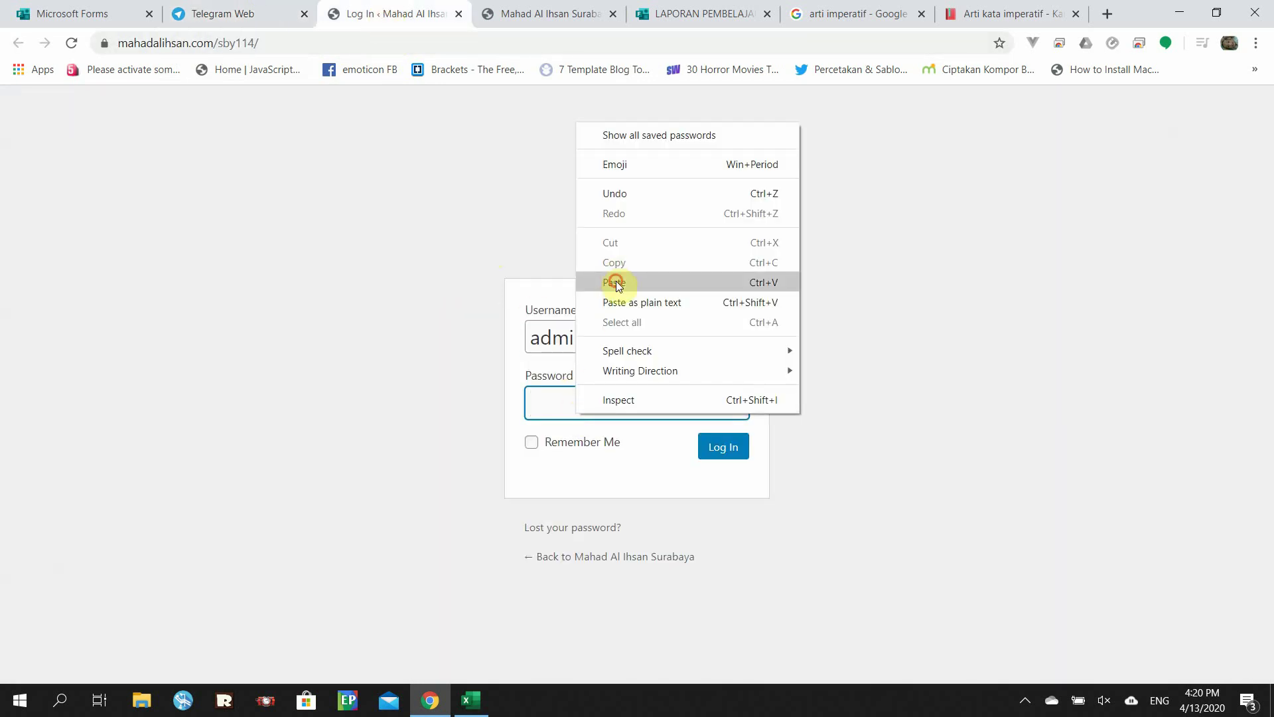
click(616, 281)
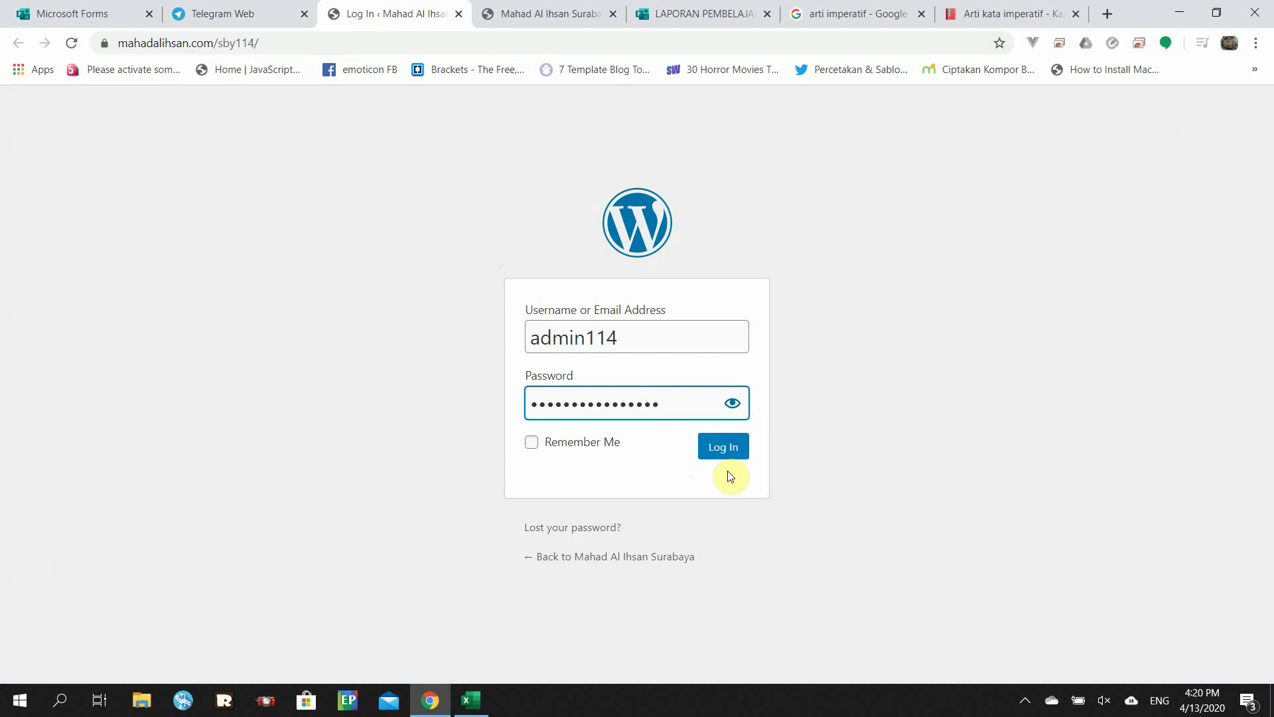
click(727, 450)
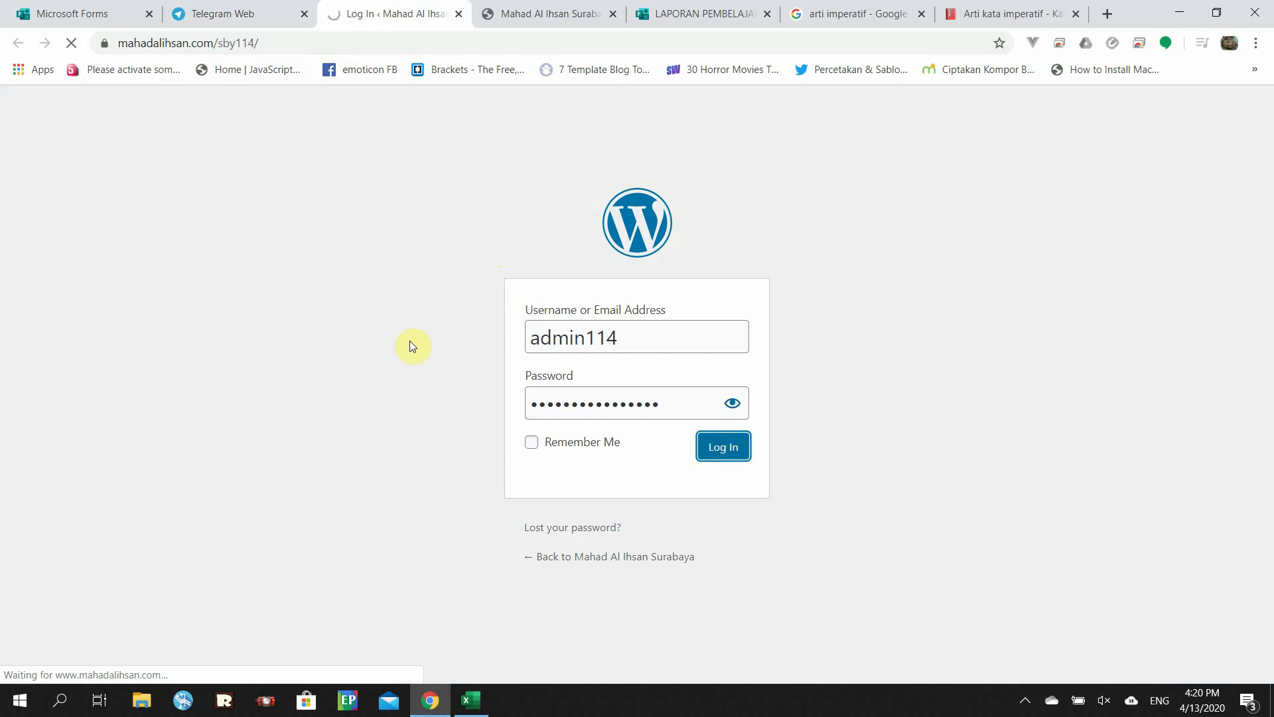
Examine the public Mahad Al Ihsan Surabaya homepage, including its Visi & Misi post and sidebar sections.
click(520, 16)
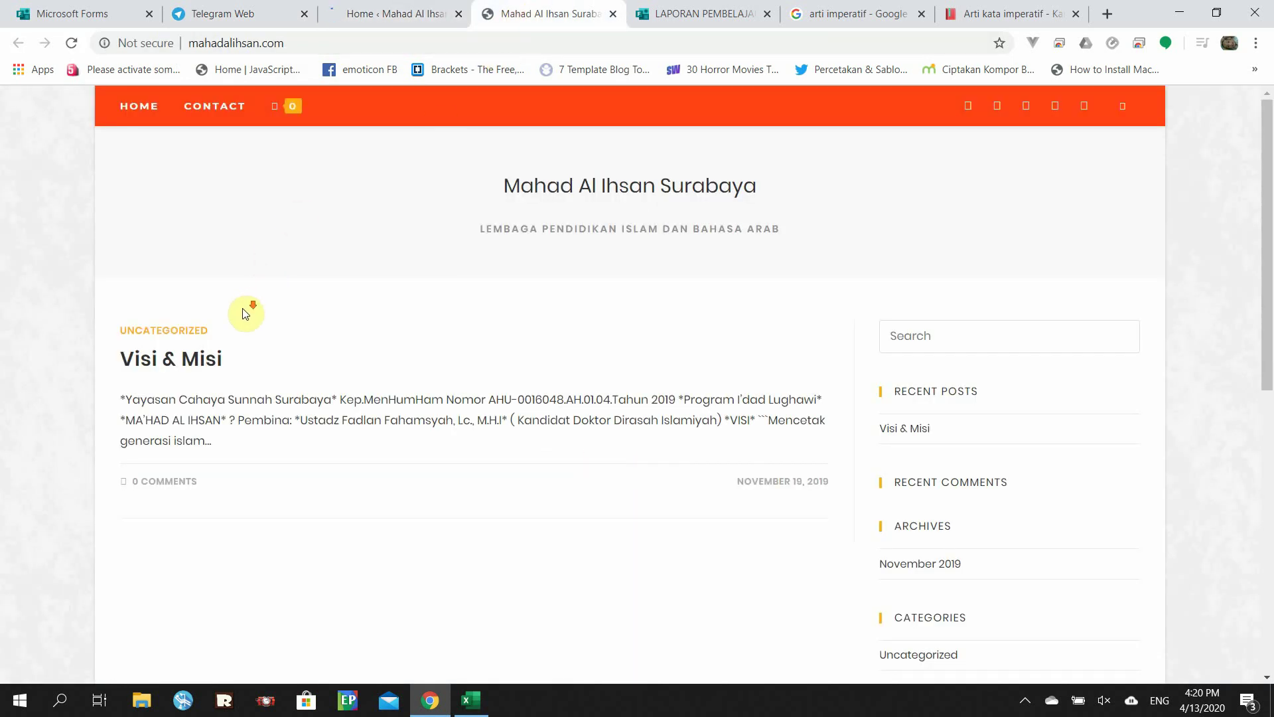
scroll(222, 296, down, 3)
scroll(241, 262, up, 2)
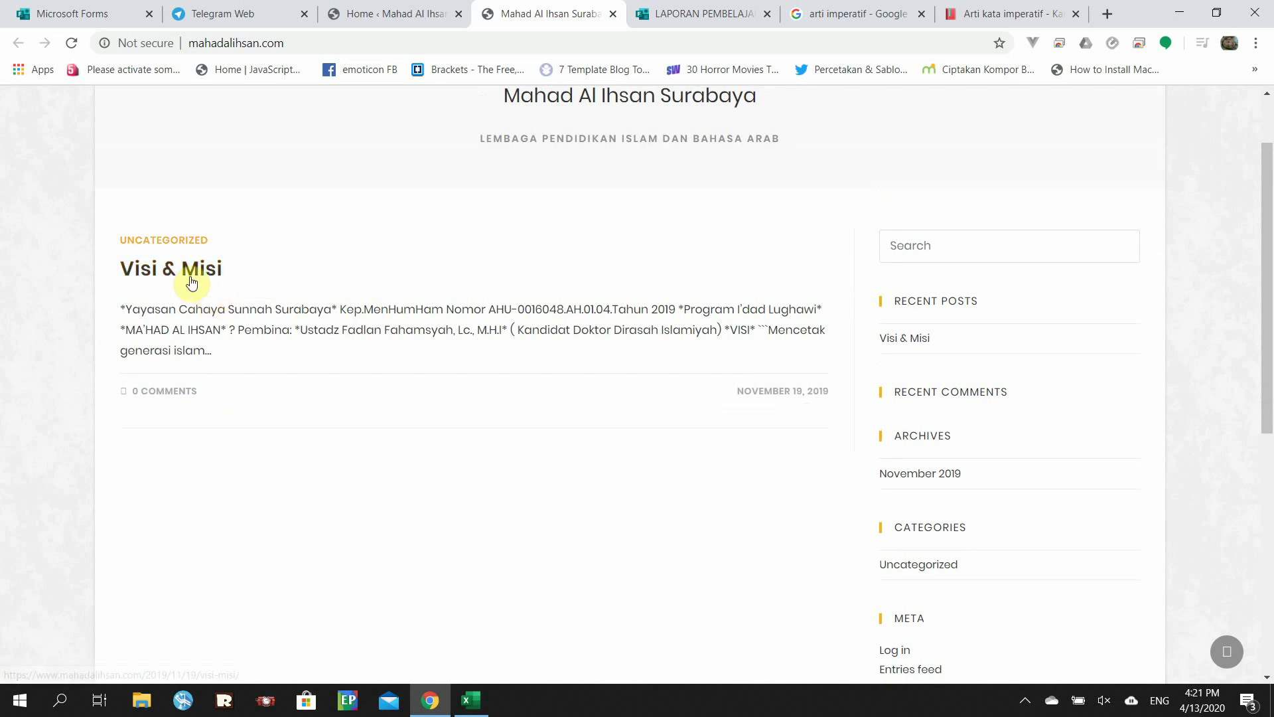
scroll(199, 451, down, 3)
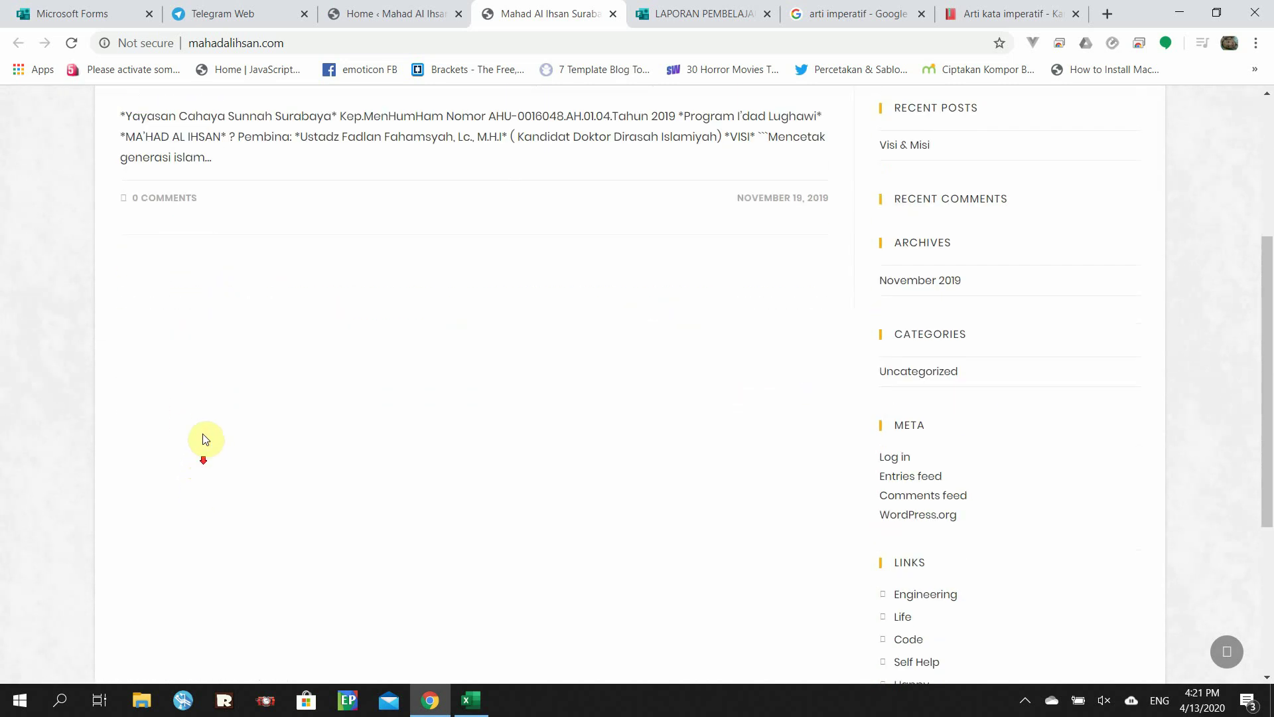
scroll(212, 345, up, 3)
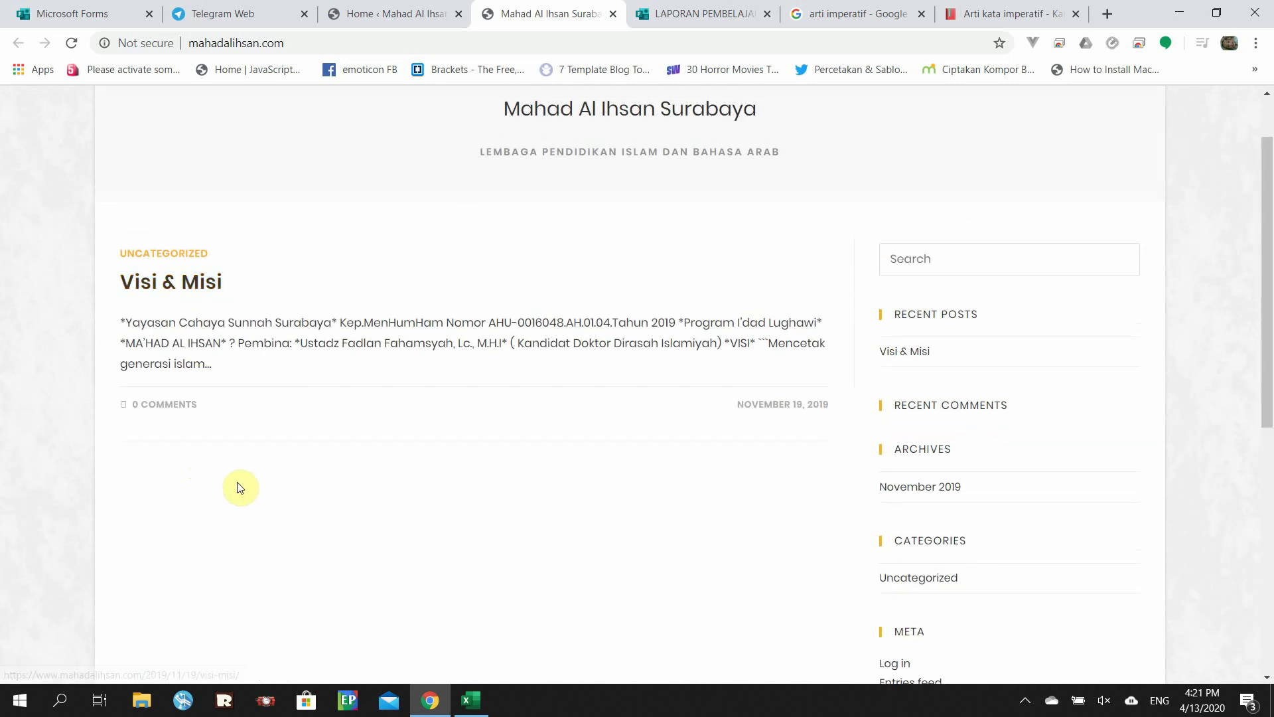
scroll(266, 481, down, 3)
scroll(248, 289, up, 2)
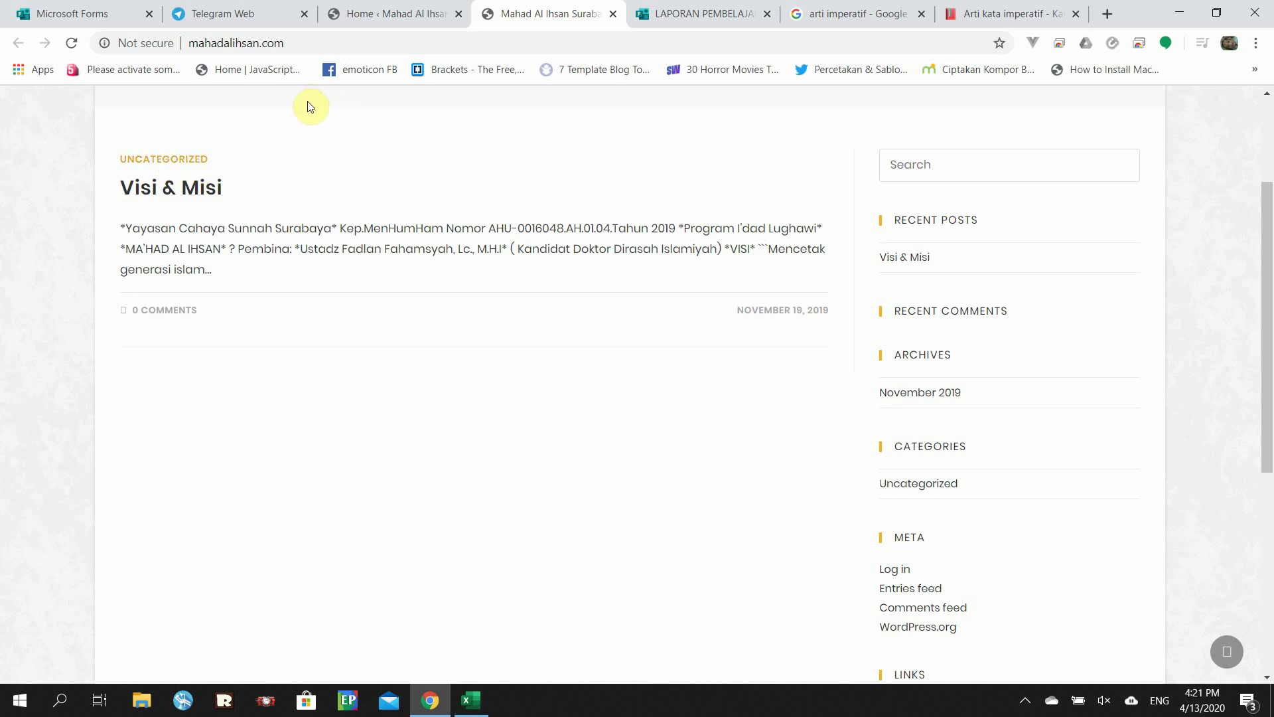
Return to the WordPress admin dashboard and open the list of all posts.
click(383, 12)
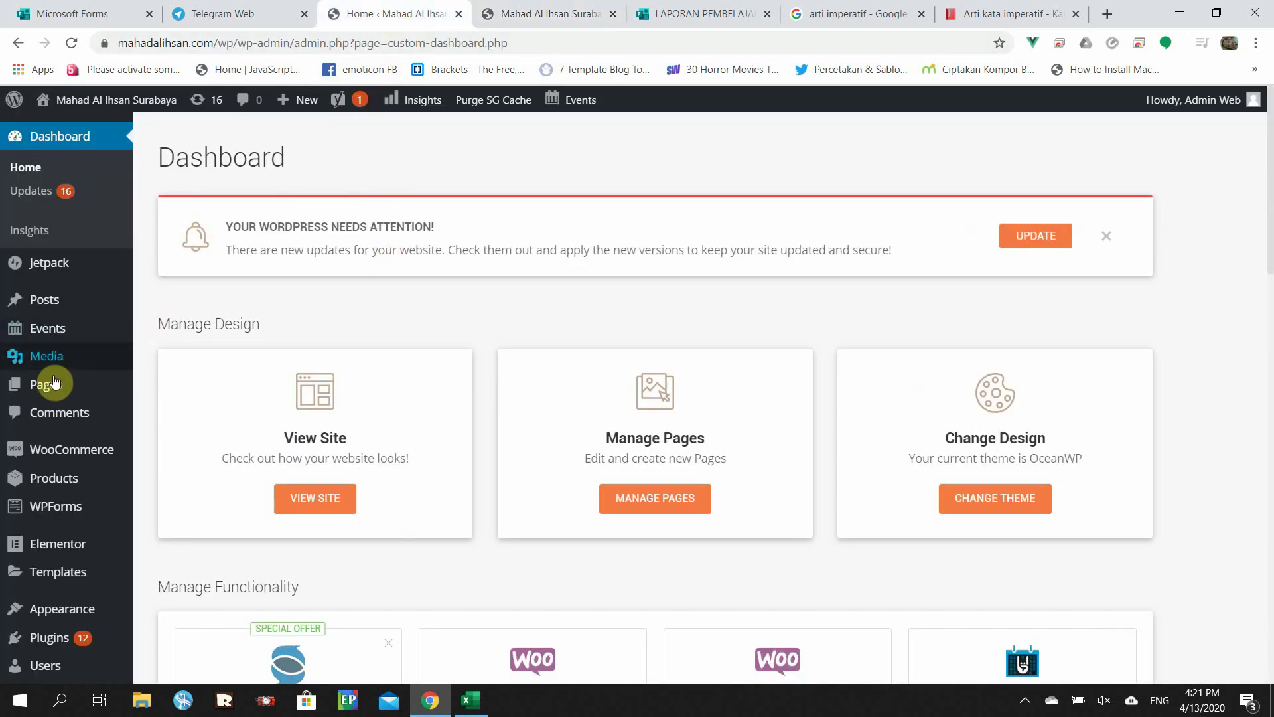
mouse_move(70, 380)
scroll(68, 296, down, 1)
mouse_move(94, 230)
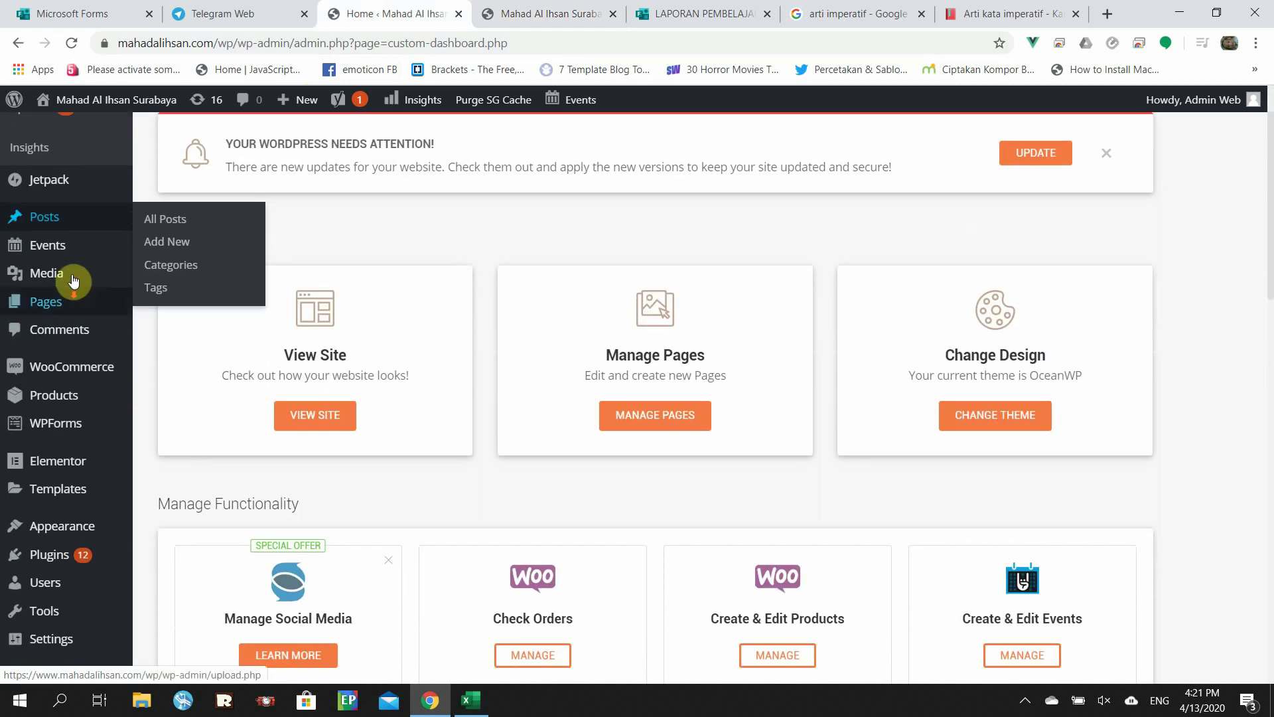
click(161, 226)
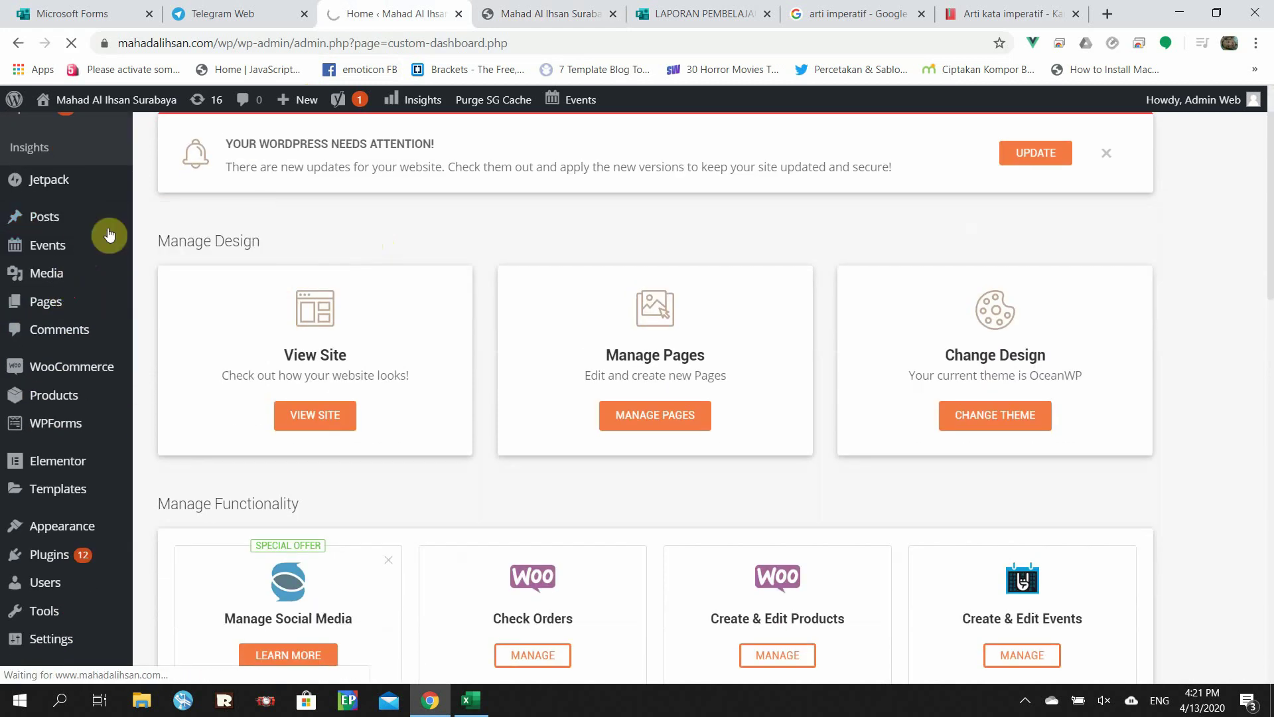
mouse_move(36, 226)
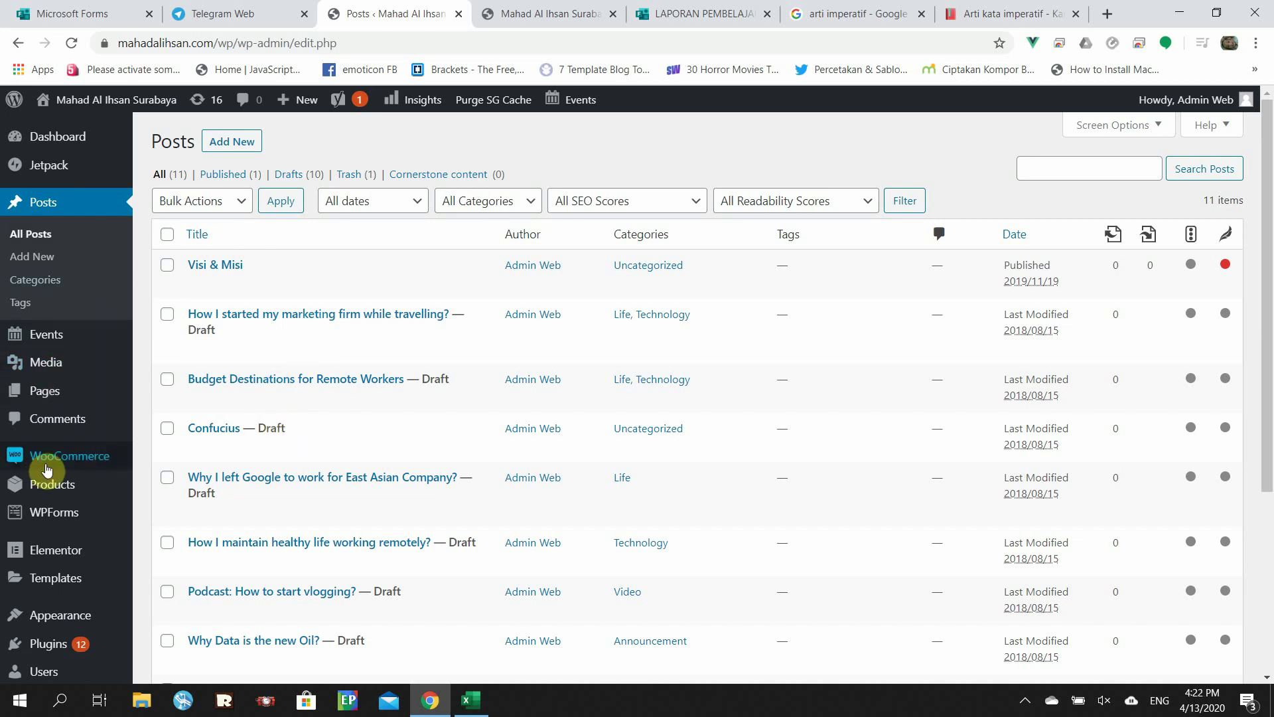
mouse_move(61, 515)
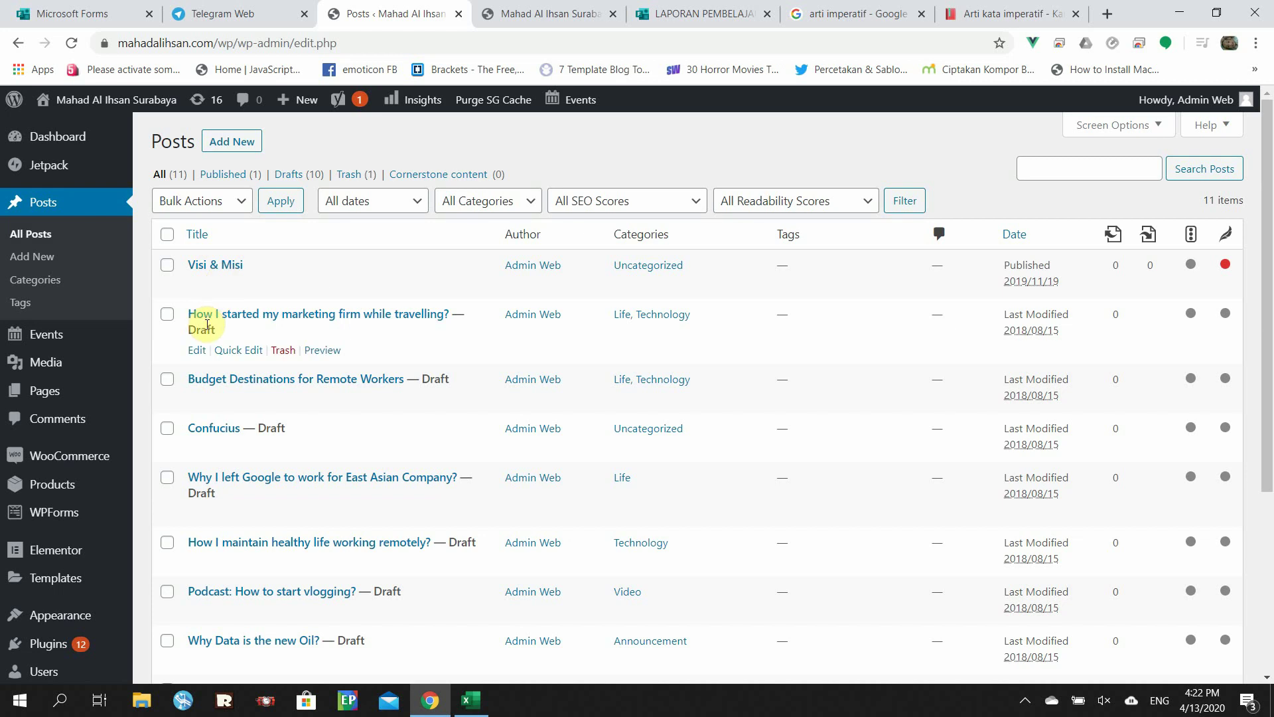
Check the Visi & Misi post on the public site, then create a new post and dismiss the block editor's welcome tip.
click(561, 14)
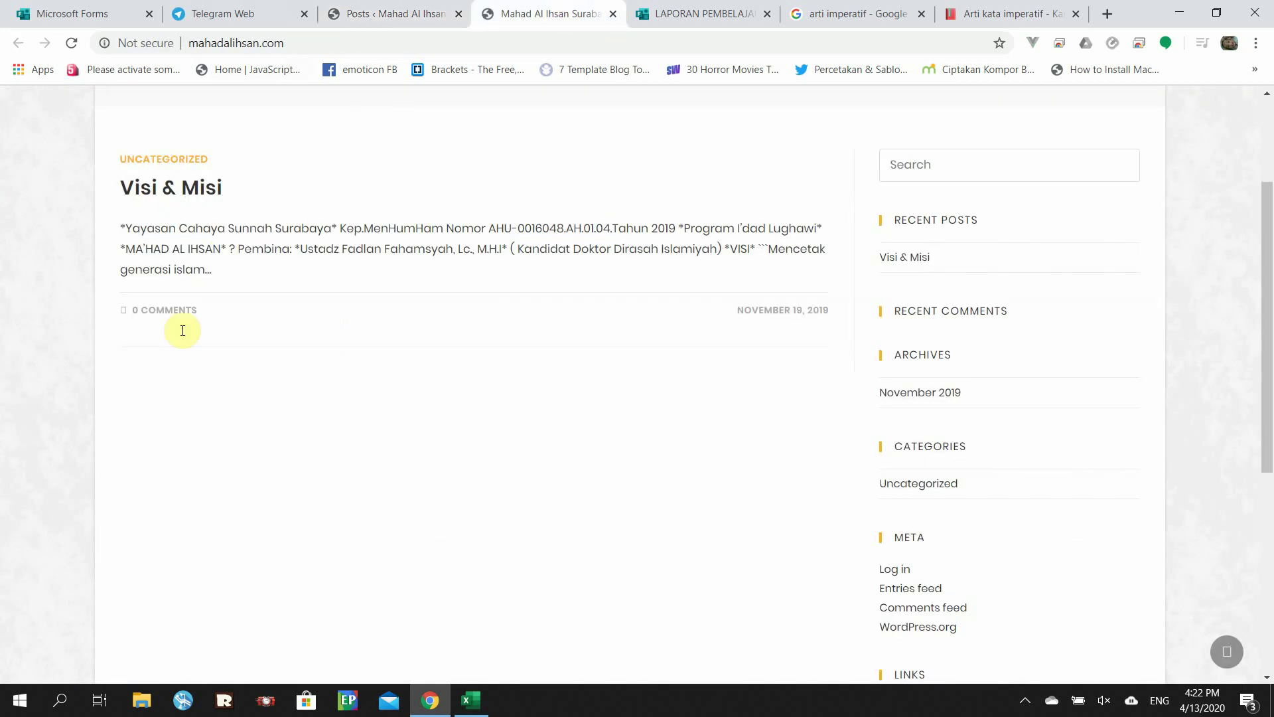
click(383, 15)
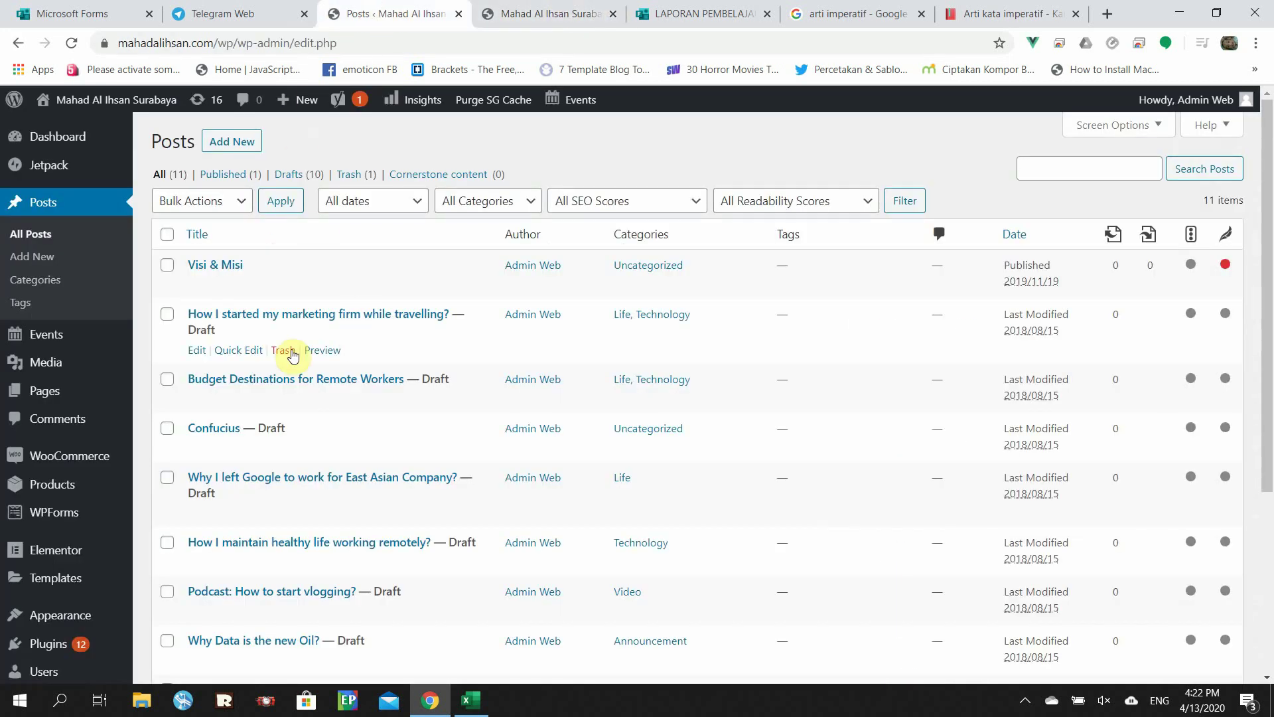
click(234, 142)
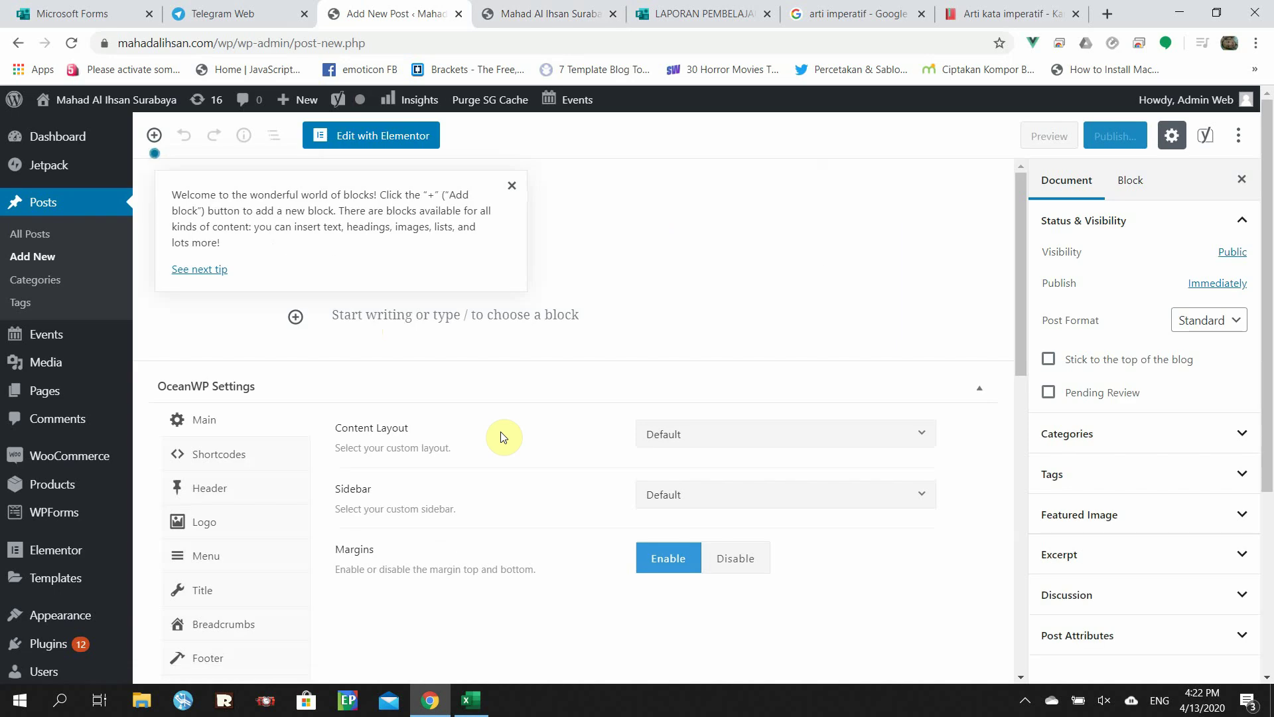
click(511, 185)
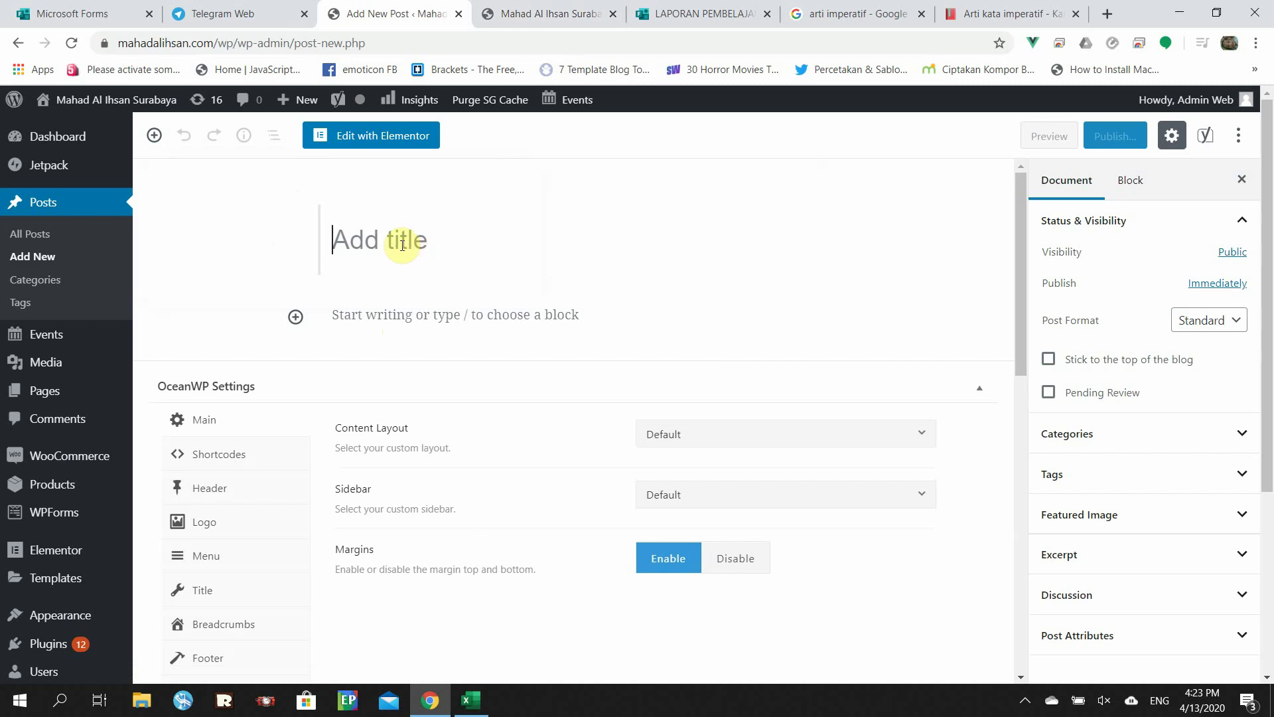
Title the new post "info pendaftaran" and enter the paragraph "isikan nama dan data pribadi lainnya".
text(coba)
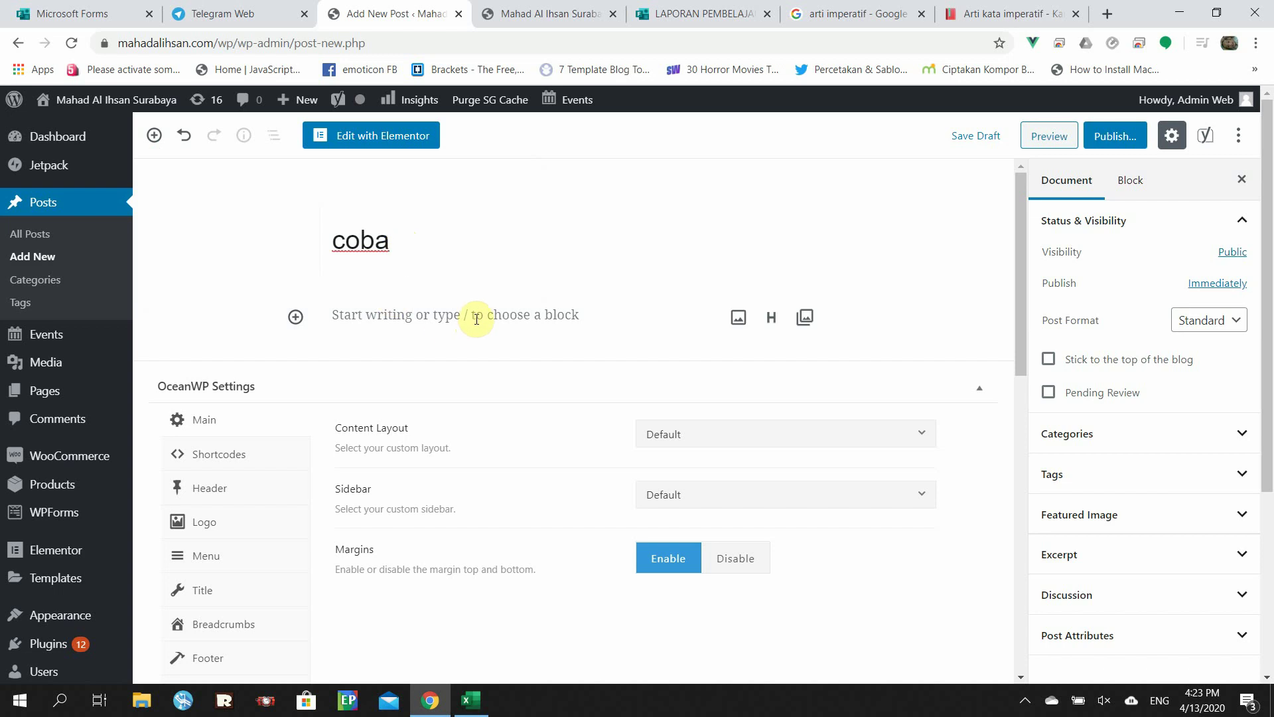
click(470, 318)
double_click(372, 243)
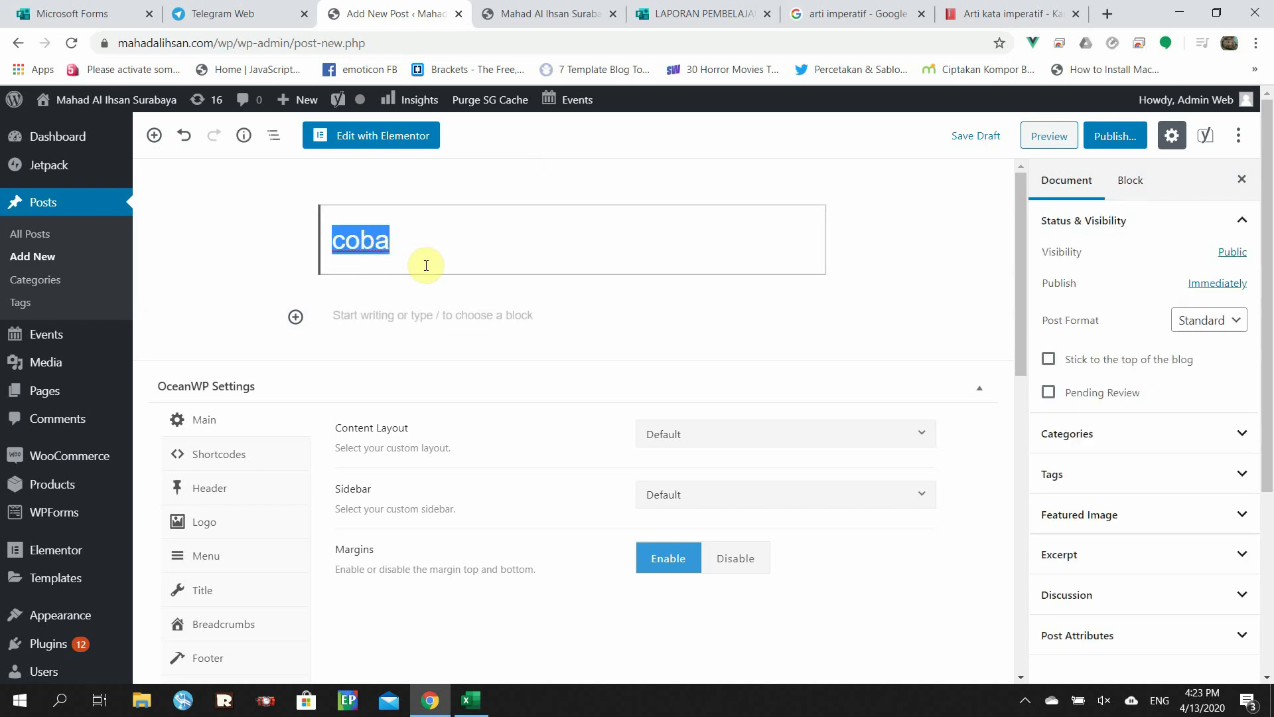
text(info )
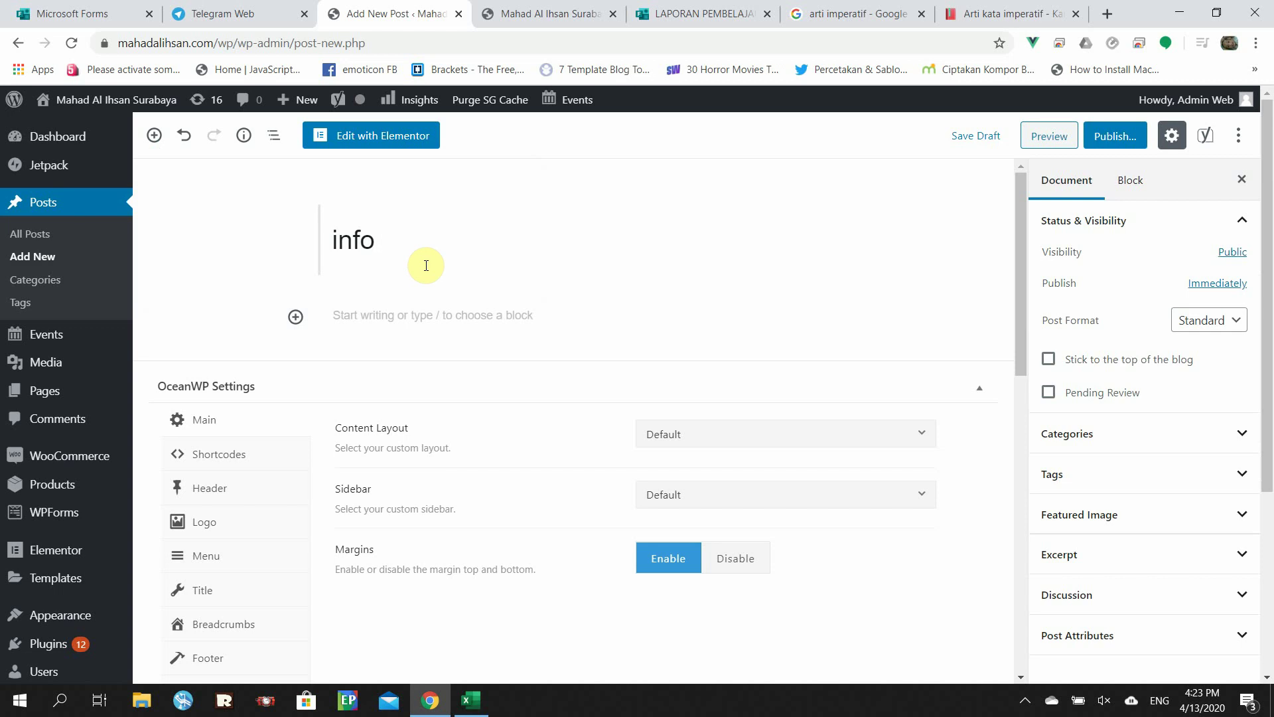
text(pendaftara)
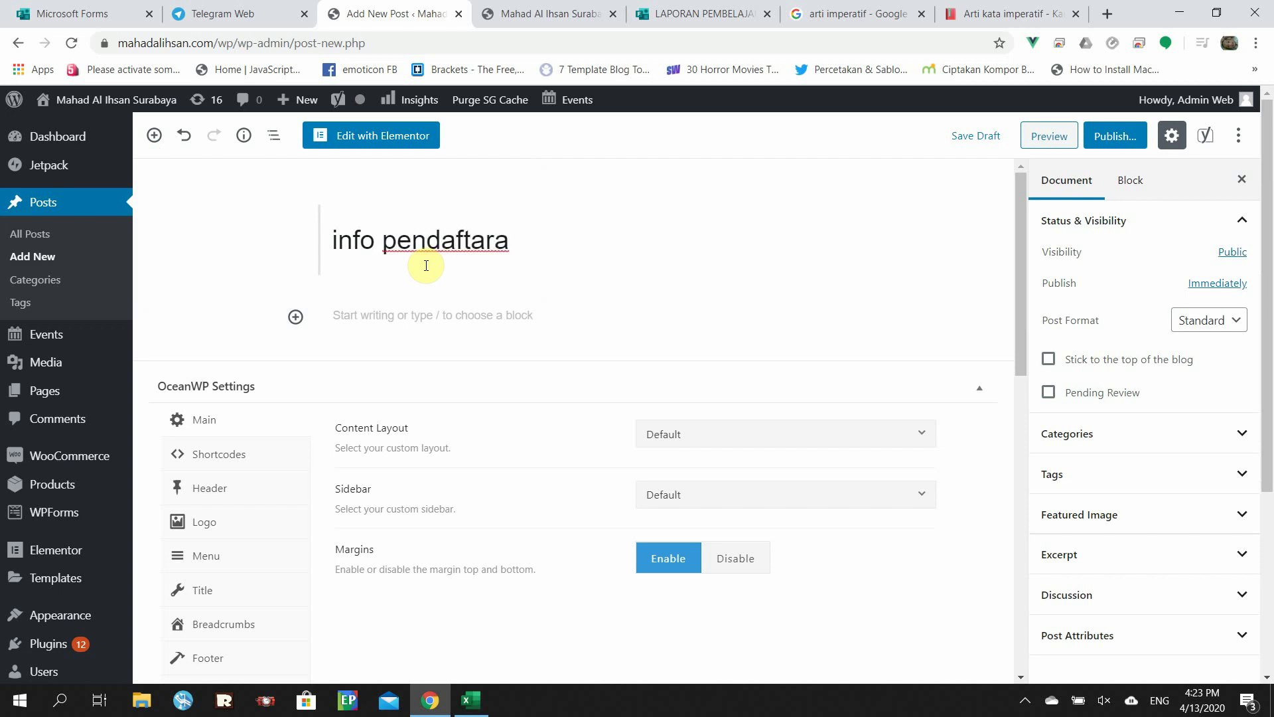
text(n)
click(418, 320)
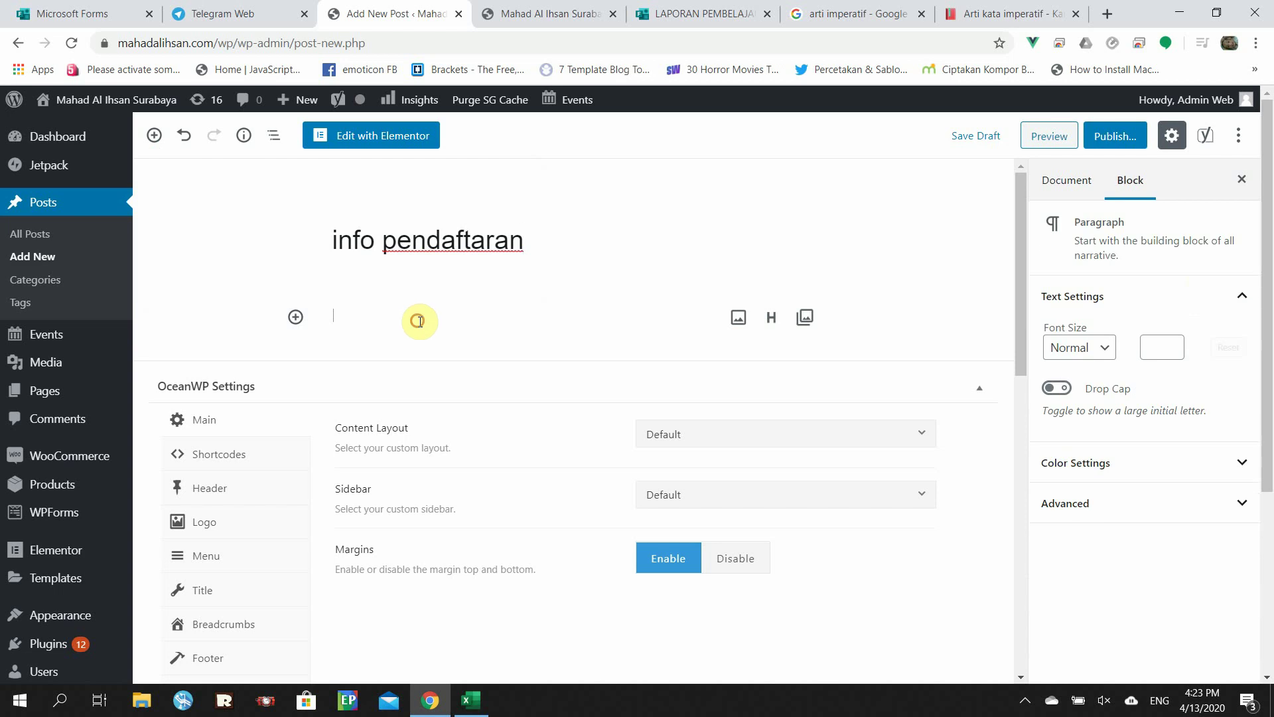
text(is)
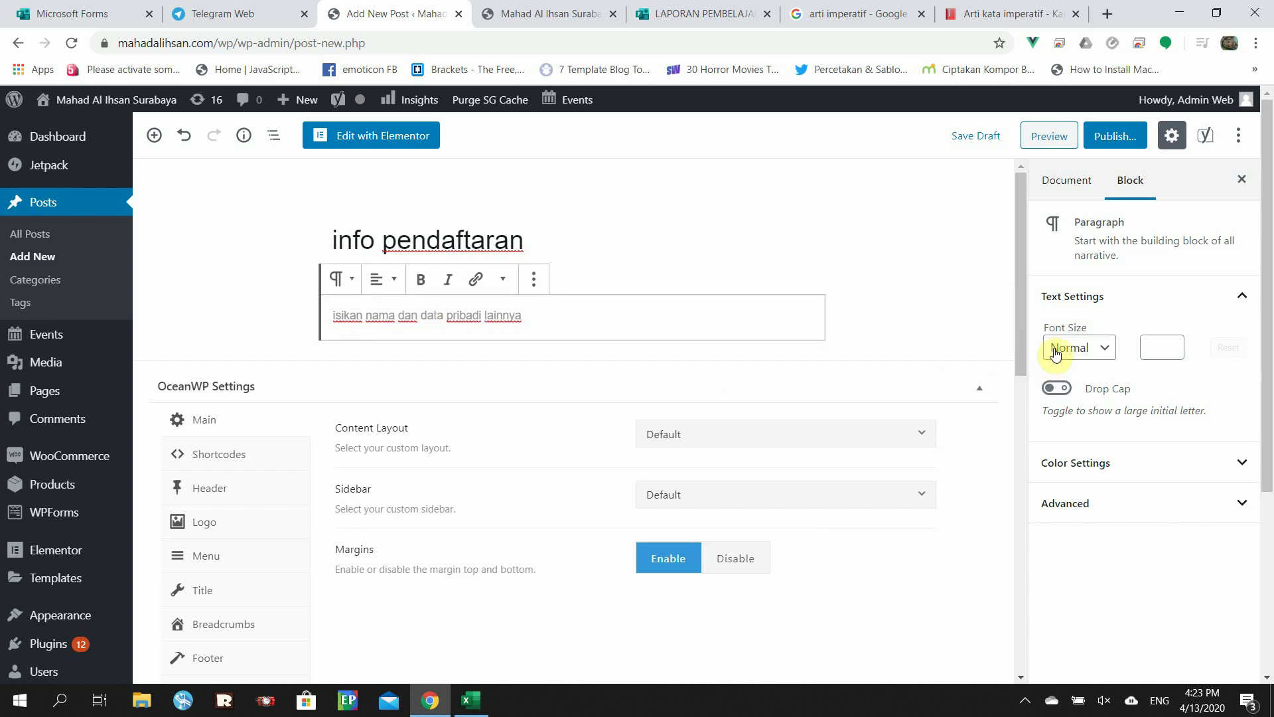
Show the post's document settings and expand the list of available categories.
scroll(703, 359, down, 3)
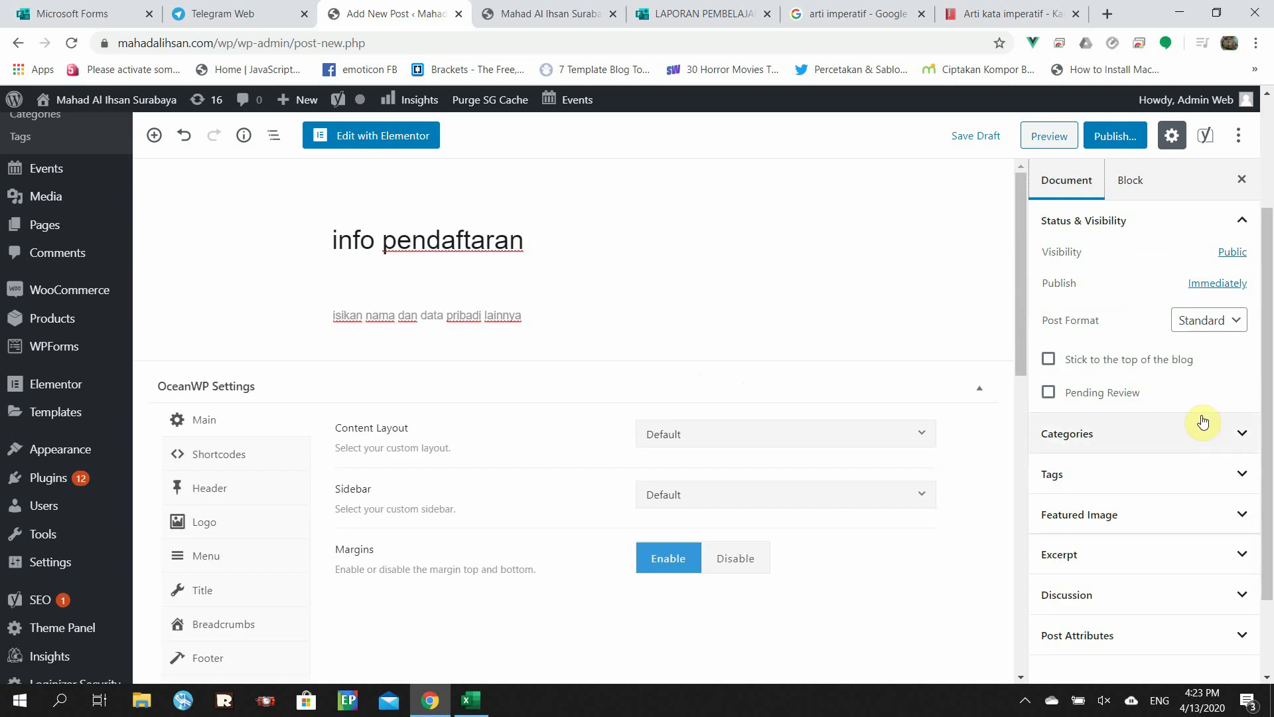
click(1241, 446)
click(1227, 432)
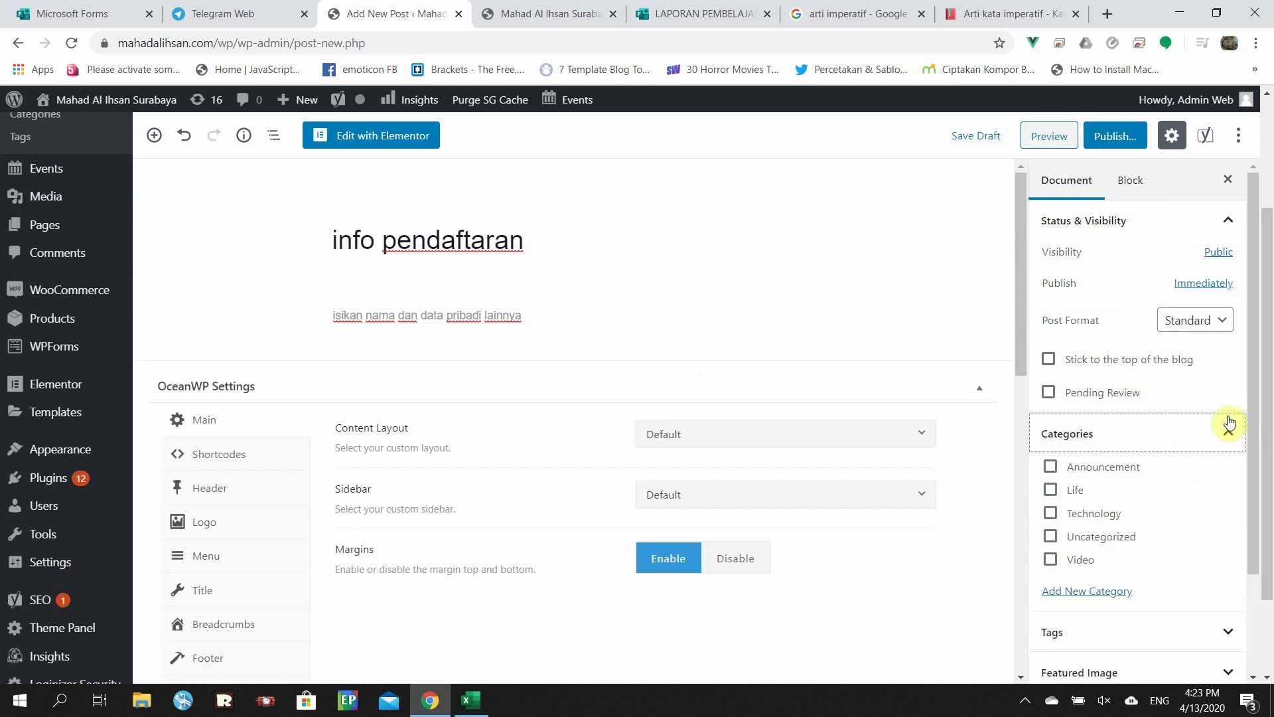
scroll(1177, 495, down, 2)
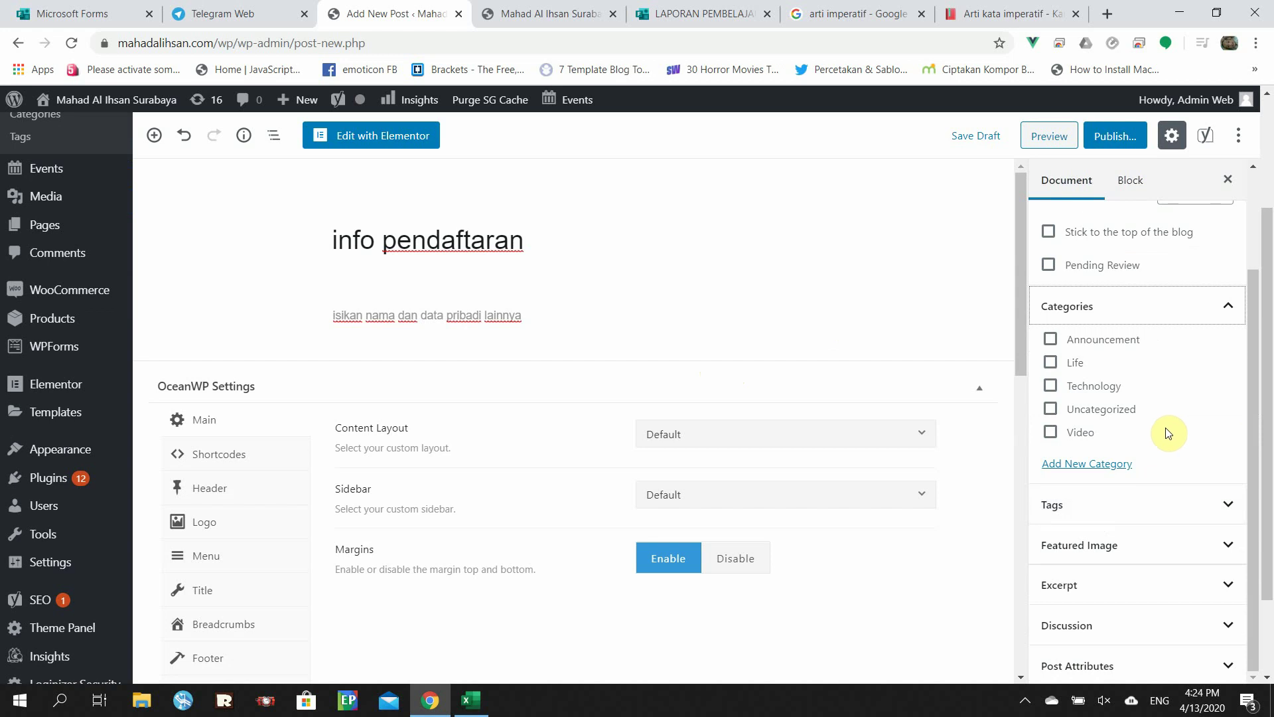
Name a new category "Pendaftaran" and check the category list on the public site.
click(1095, 465)
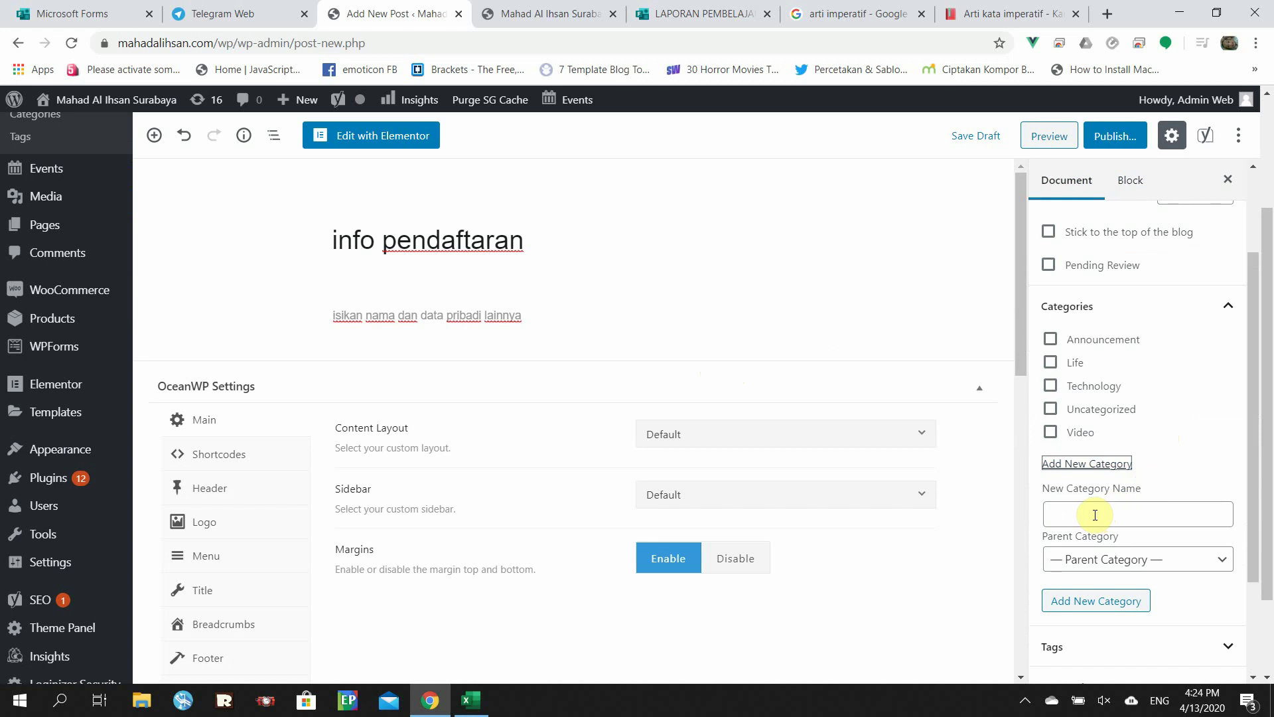
click(1094, 513)
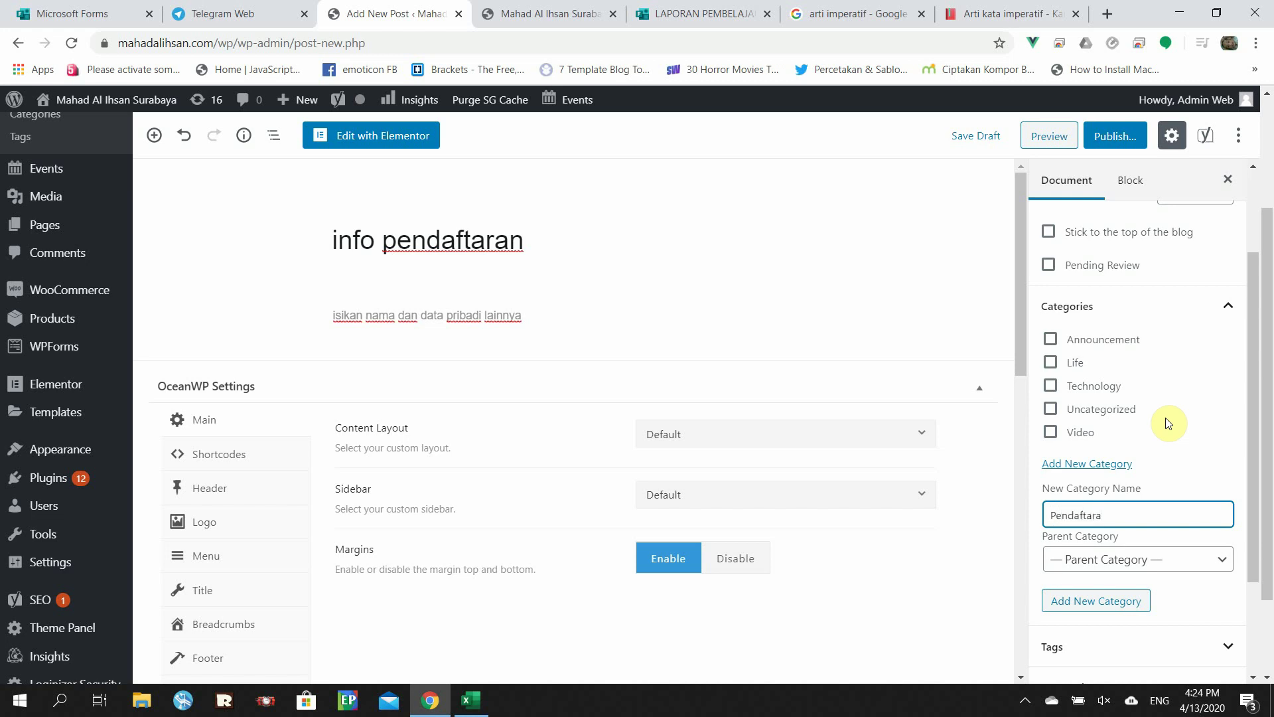
text(n)
key(ctrl+a)
click(560, 14)
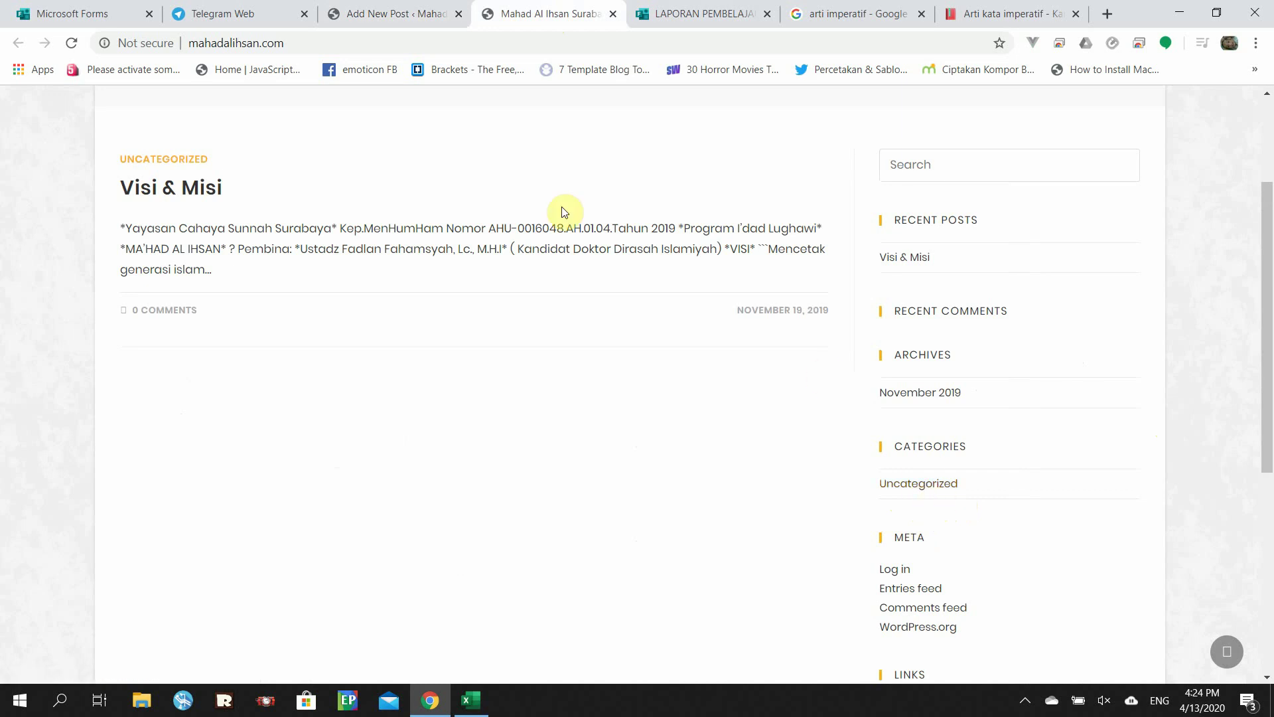
click(373, 13)
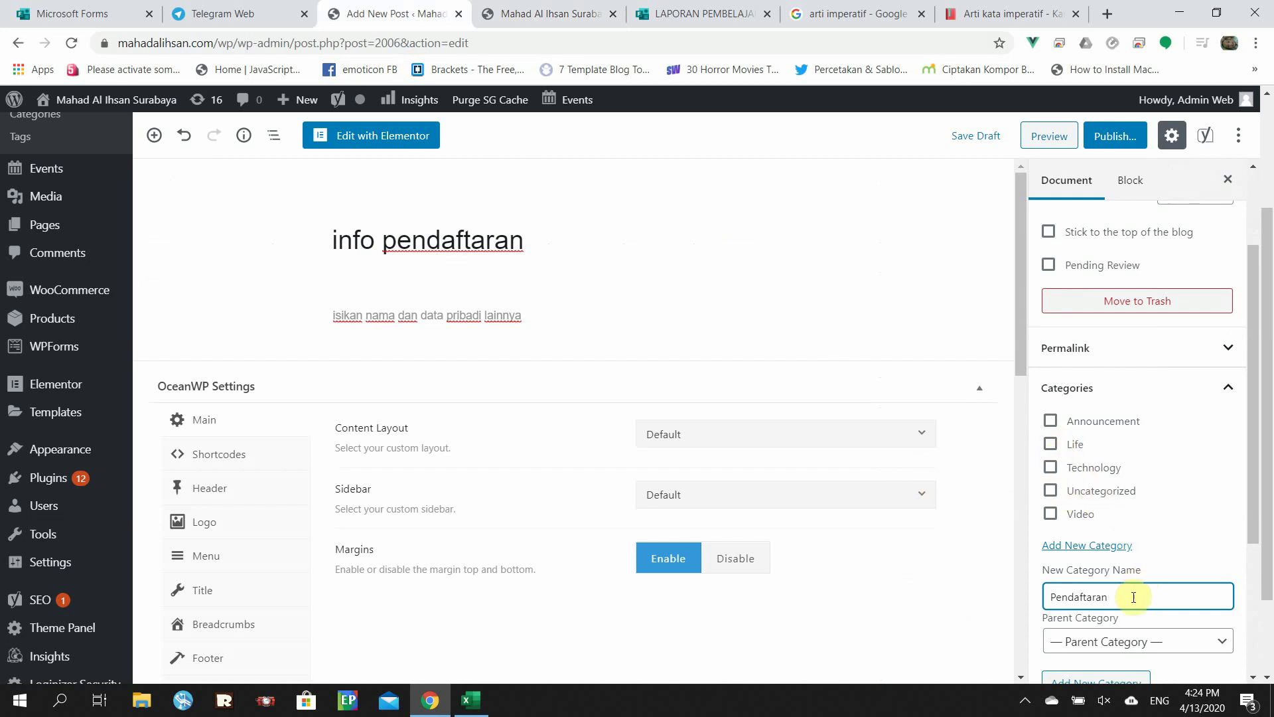
Review the parent category options and add the Pendaftaran category to the post without a parent.
scroll(1137, 594, down, 3)
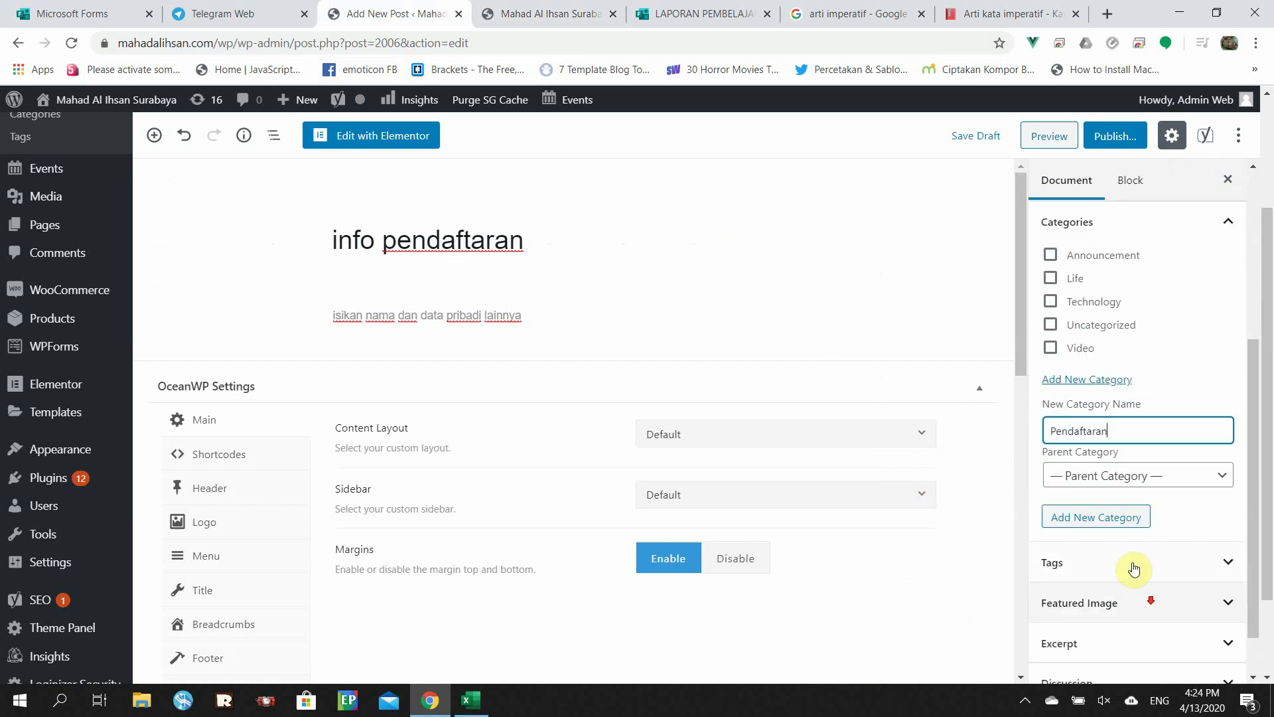
click(1226, 479)
click(1225, 479)
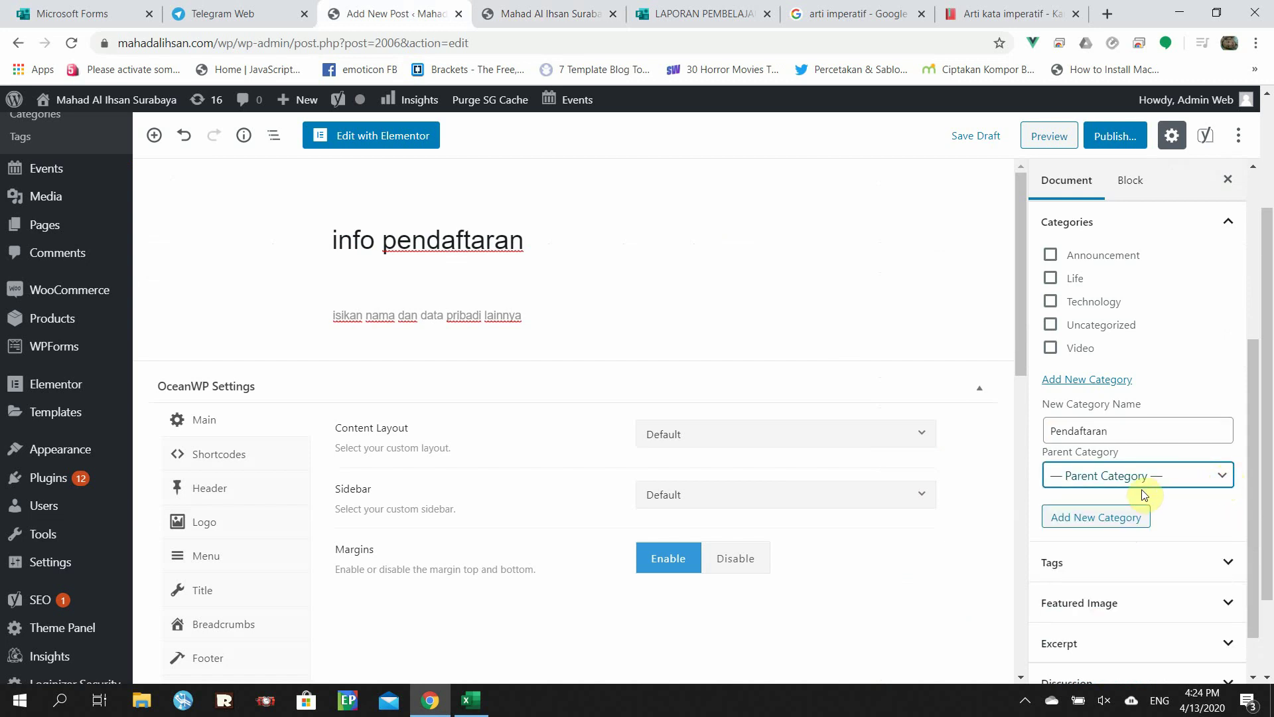
click(1218, 479)
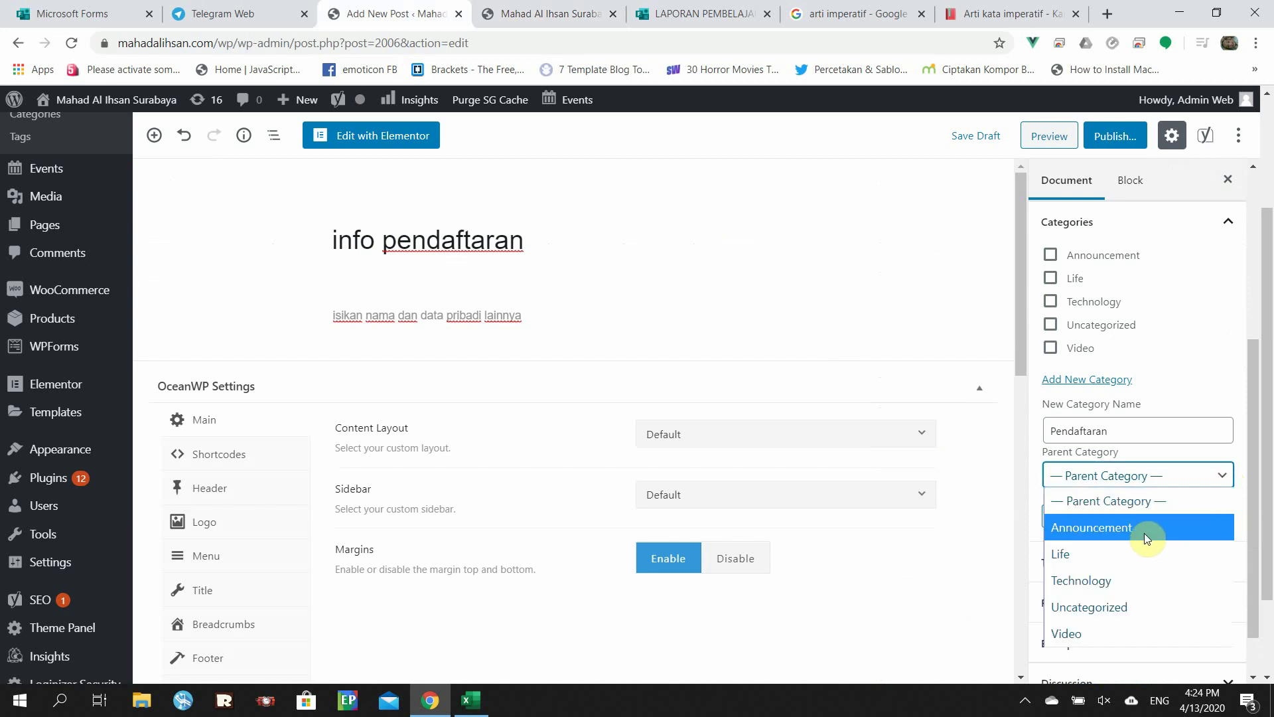
click(1225, 479)
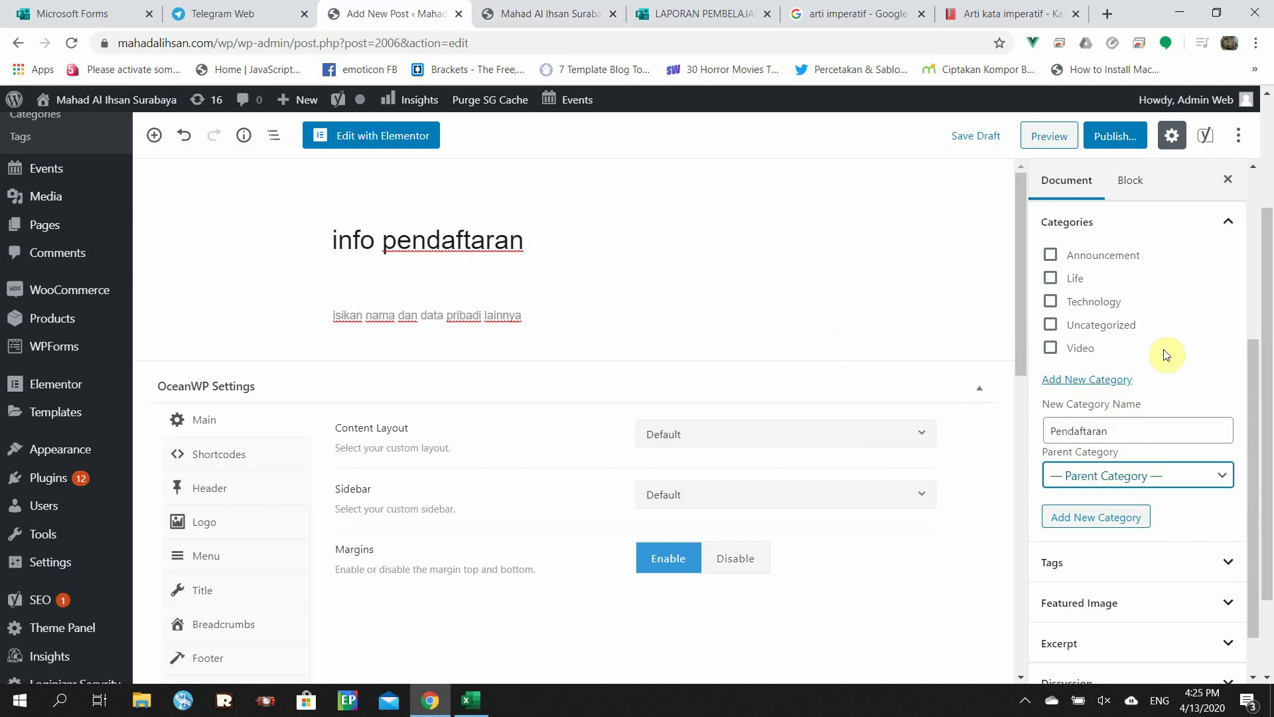
scroll(1161, 422, up, 3)
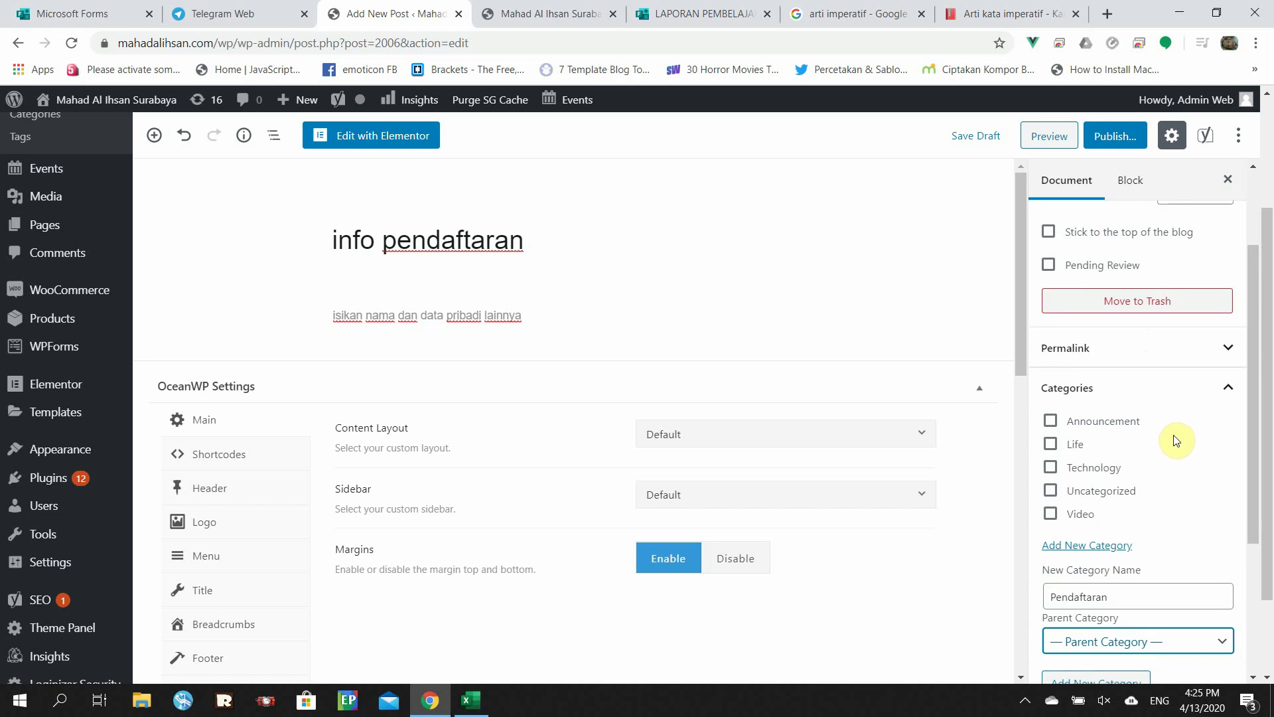
scroll(1176, 440, down, 3)
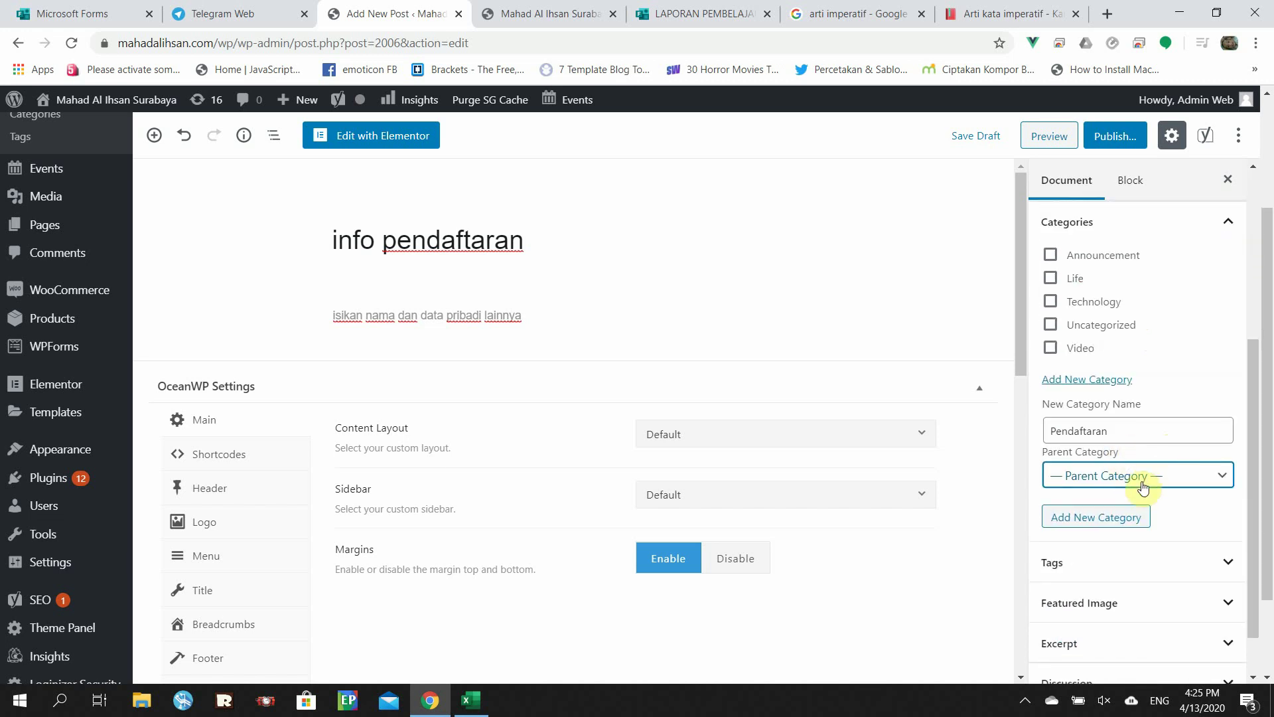
click(1102, 523)
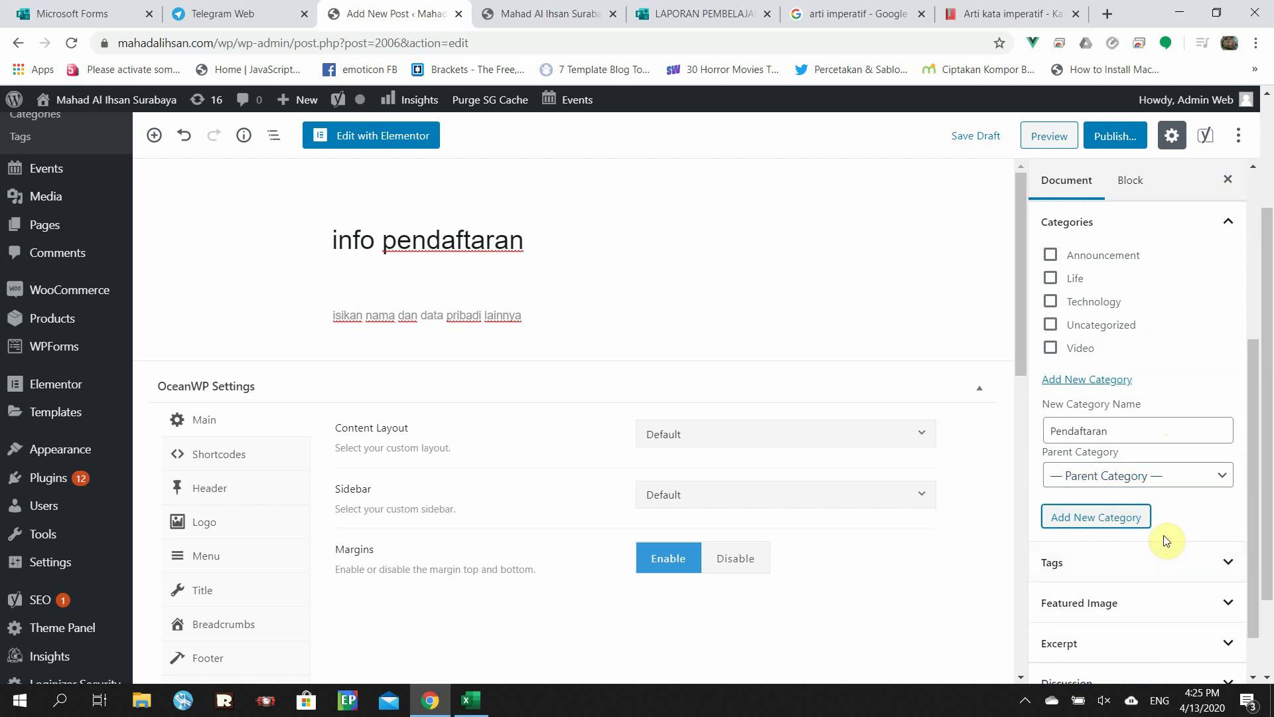
Preview the "info pendaftaran" post in a new browser tab, then close the preview.
scroll(1128, 288, up, 2)
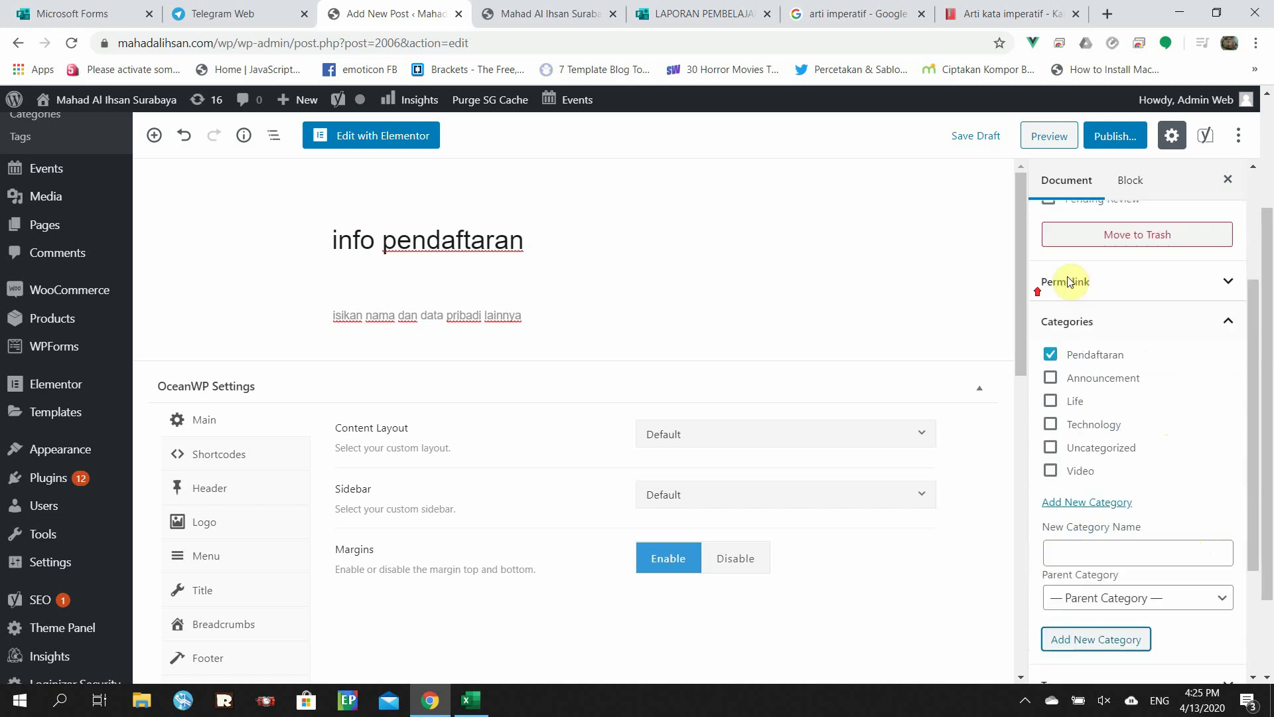
scroll(1068, 282, up, 1)
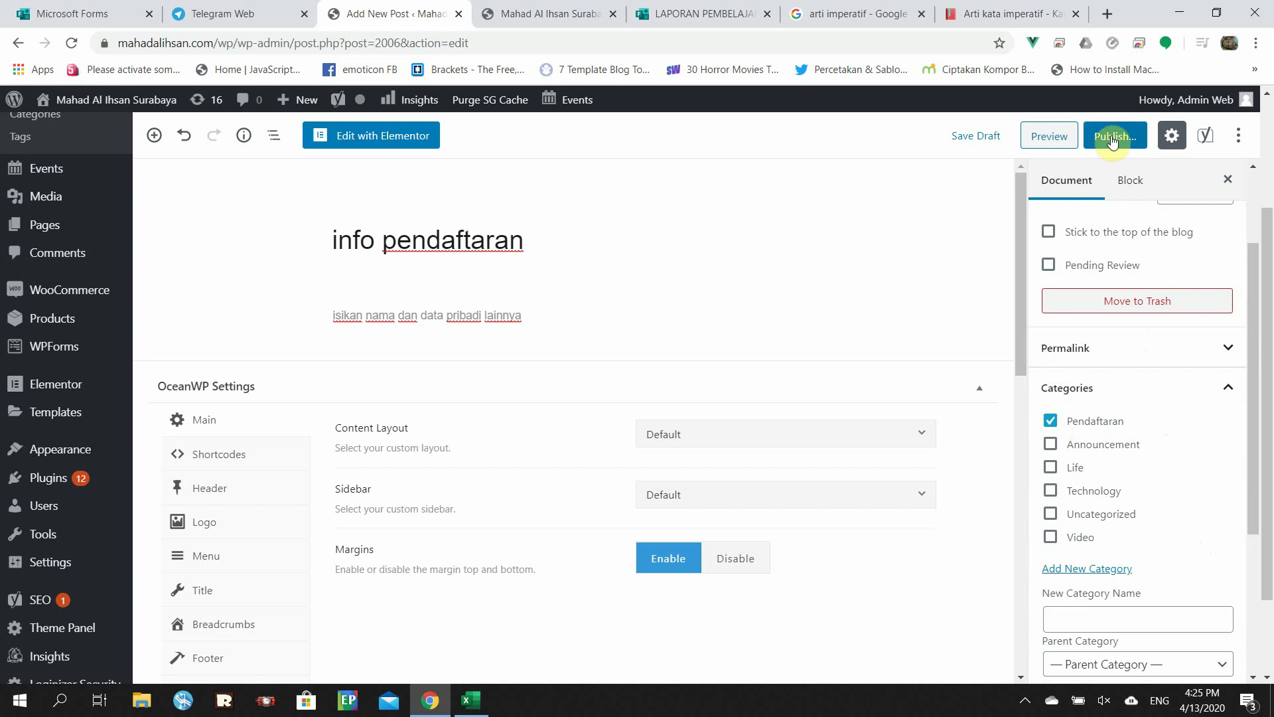
right_click(1049, 142)
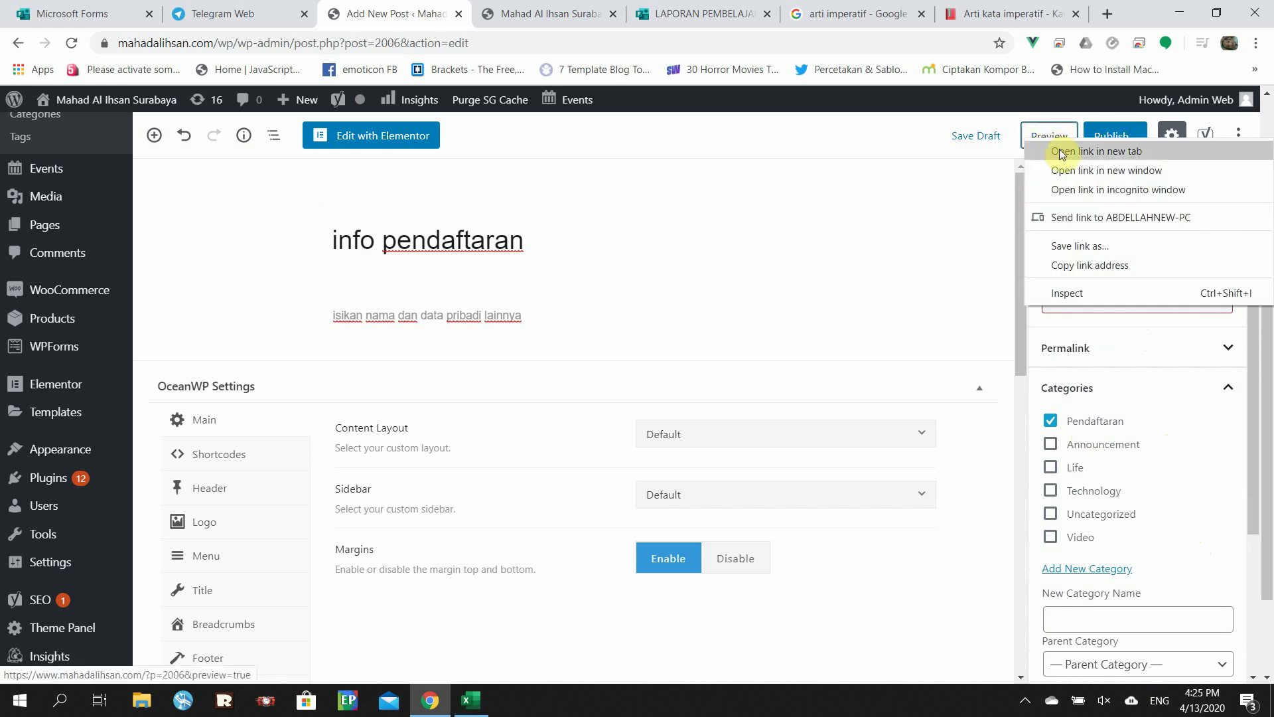
click(1078, 149)
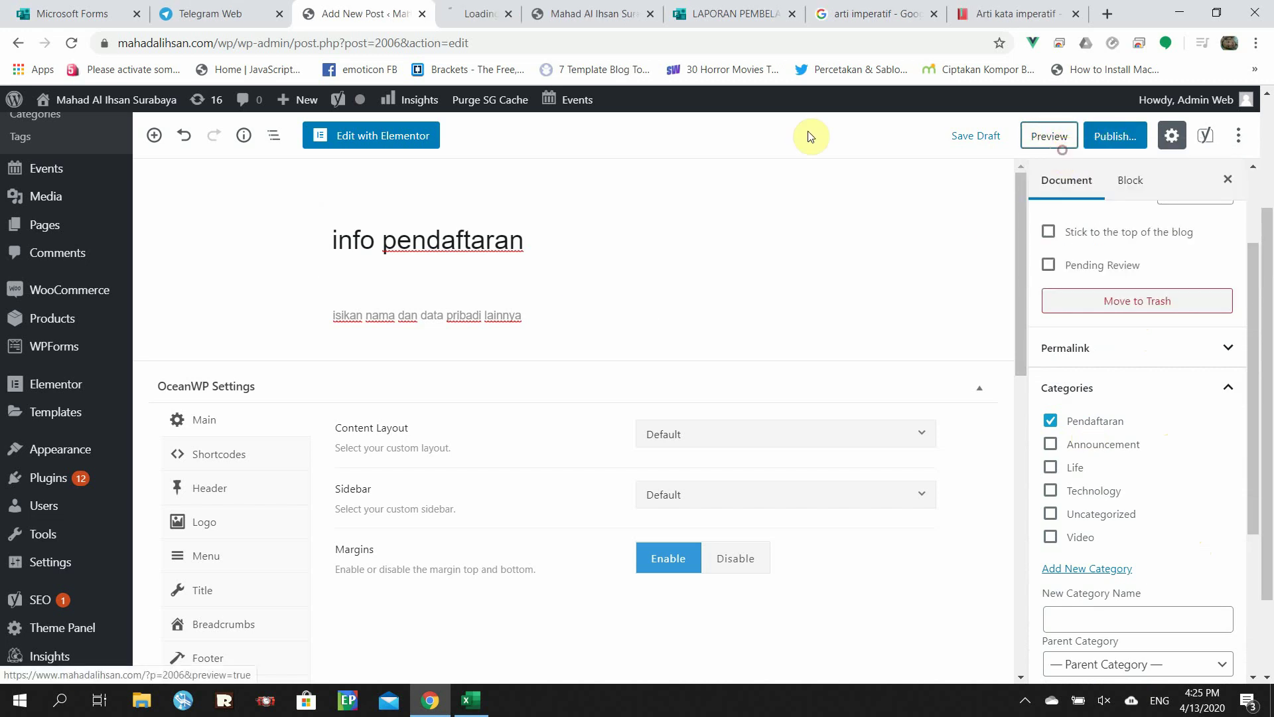
click(474, 15)
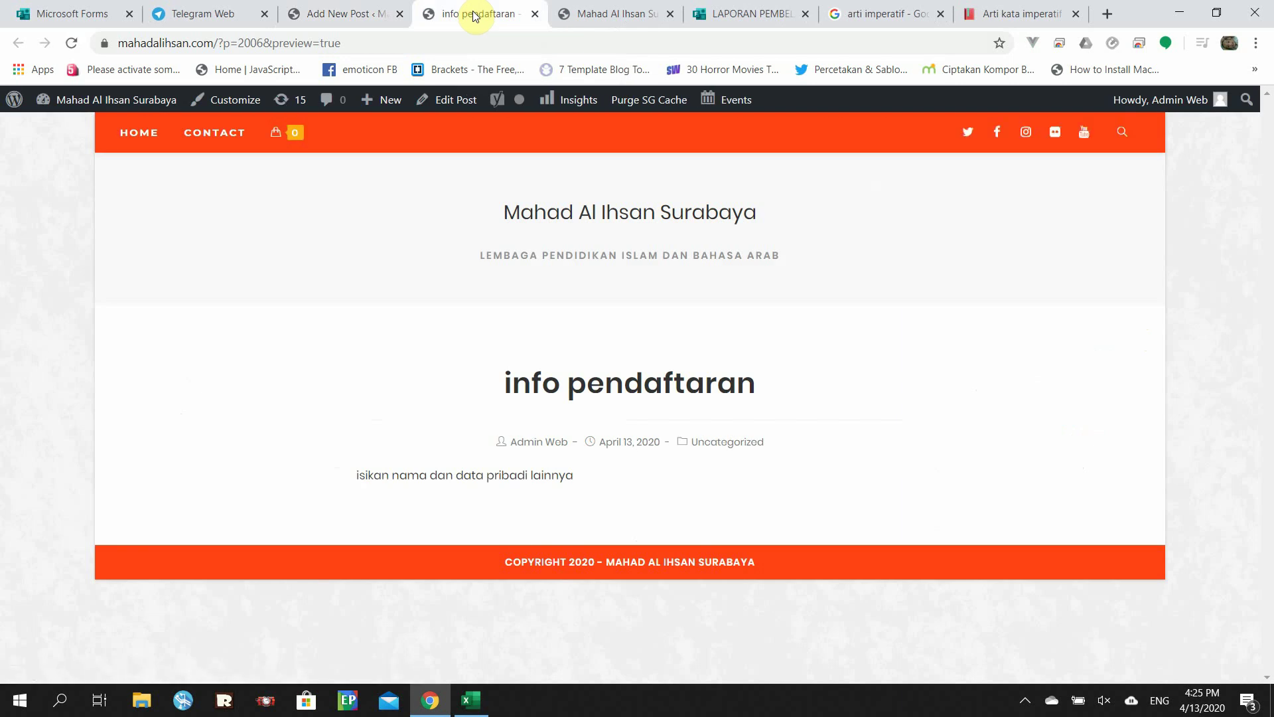
click(534, 15)
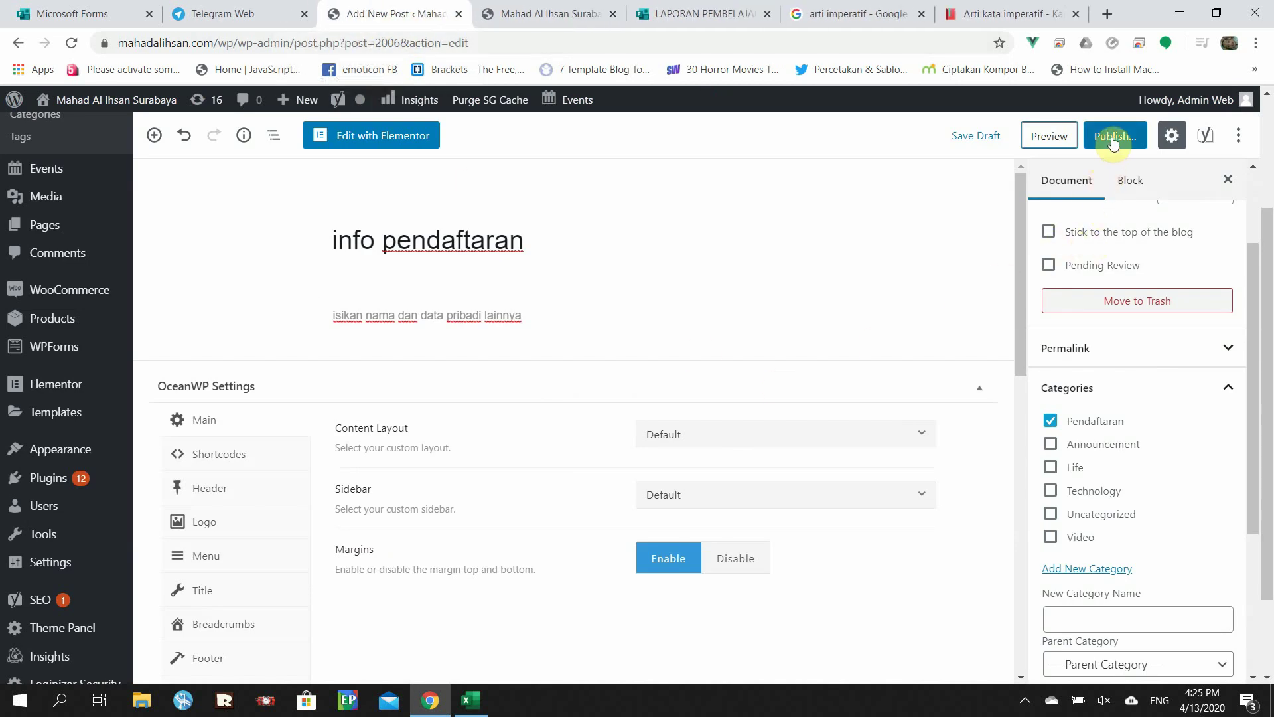
Review the visibility and scheduling options, then publish the "info pendaftaran" post publicly and immediately.
click(1113, 141)
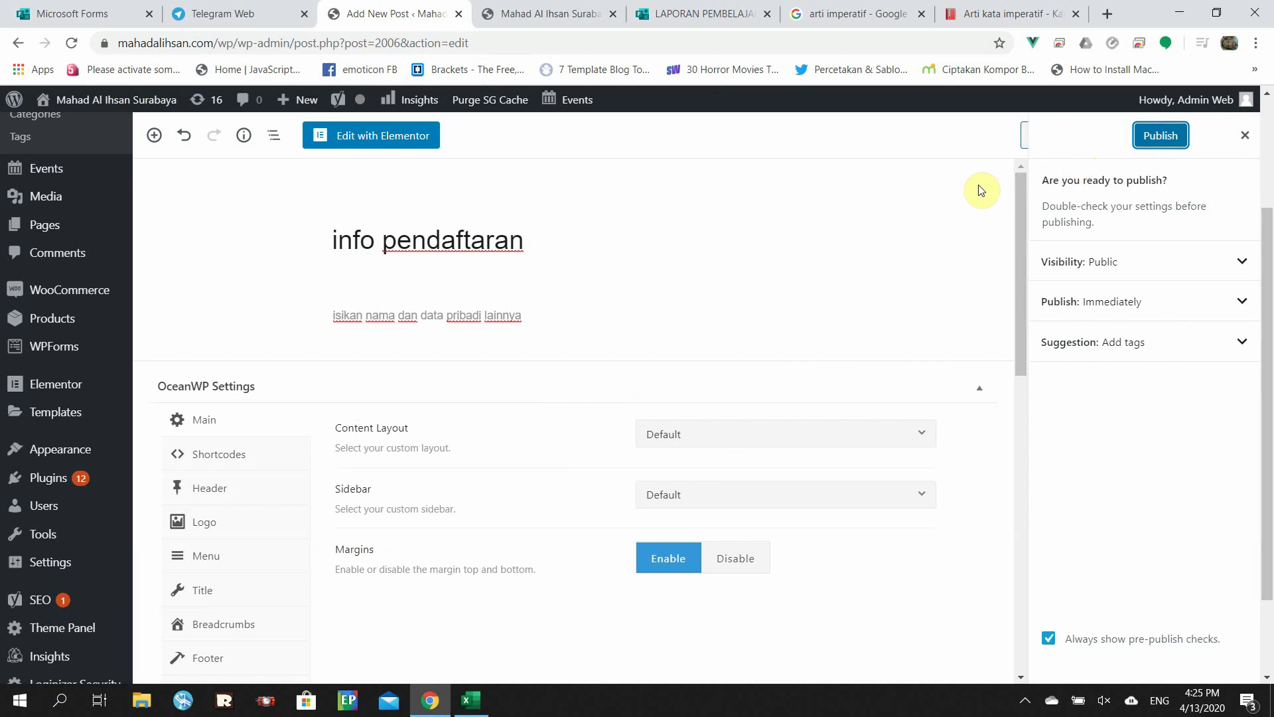
click(1241, 260)
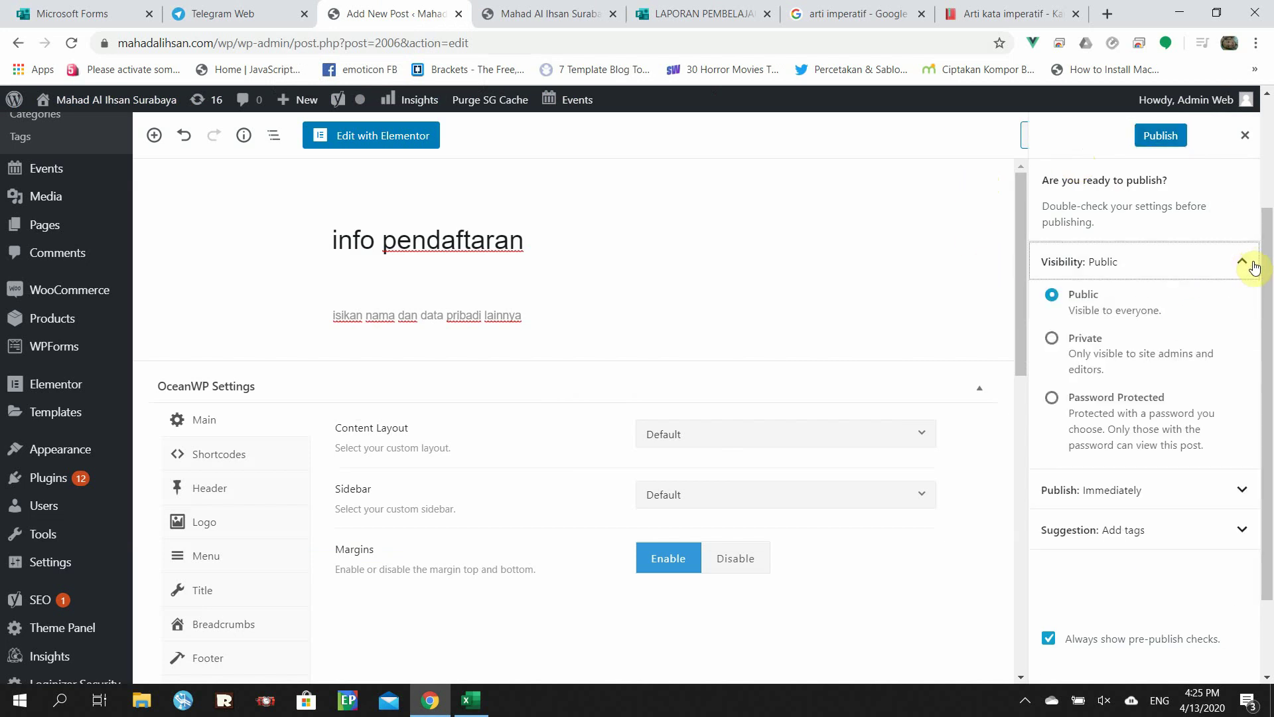
click(1252, 266)
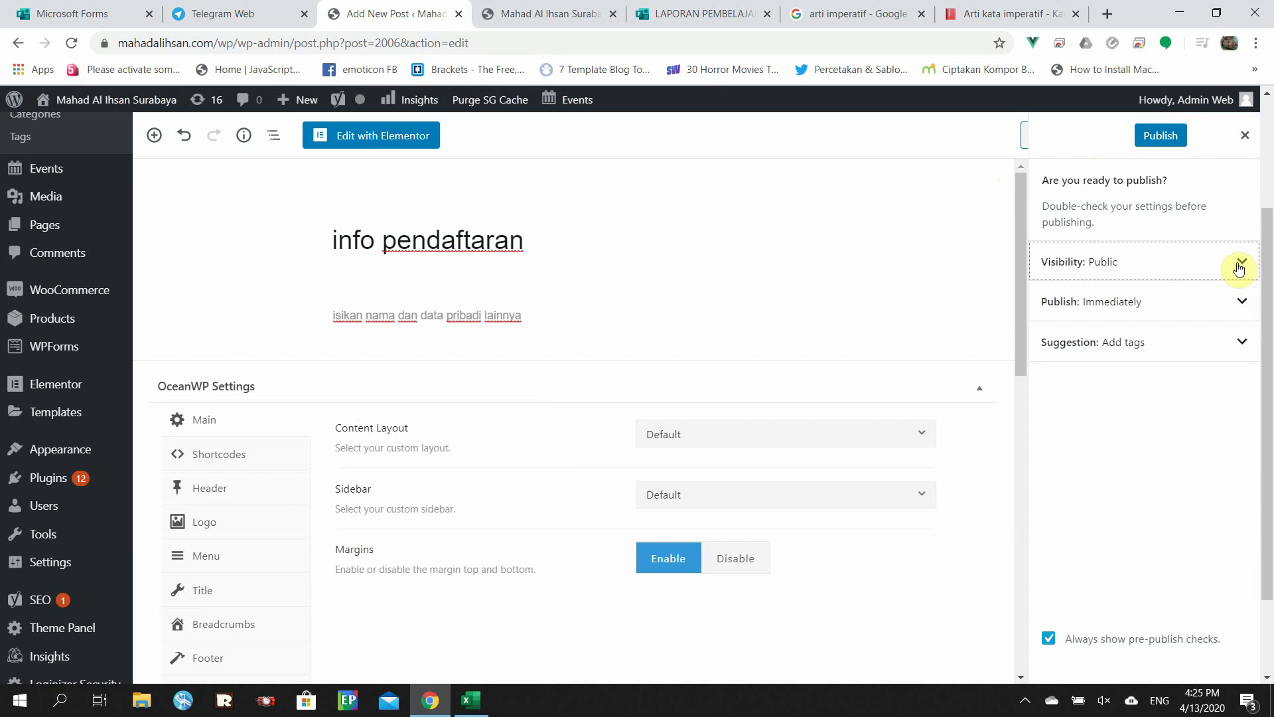
click(1243, 306)
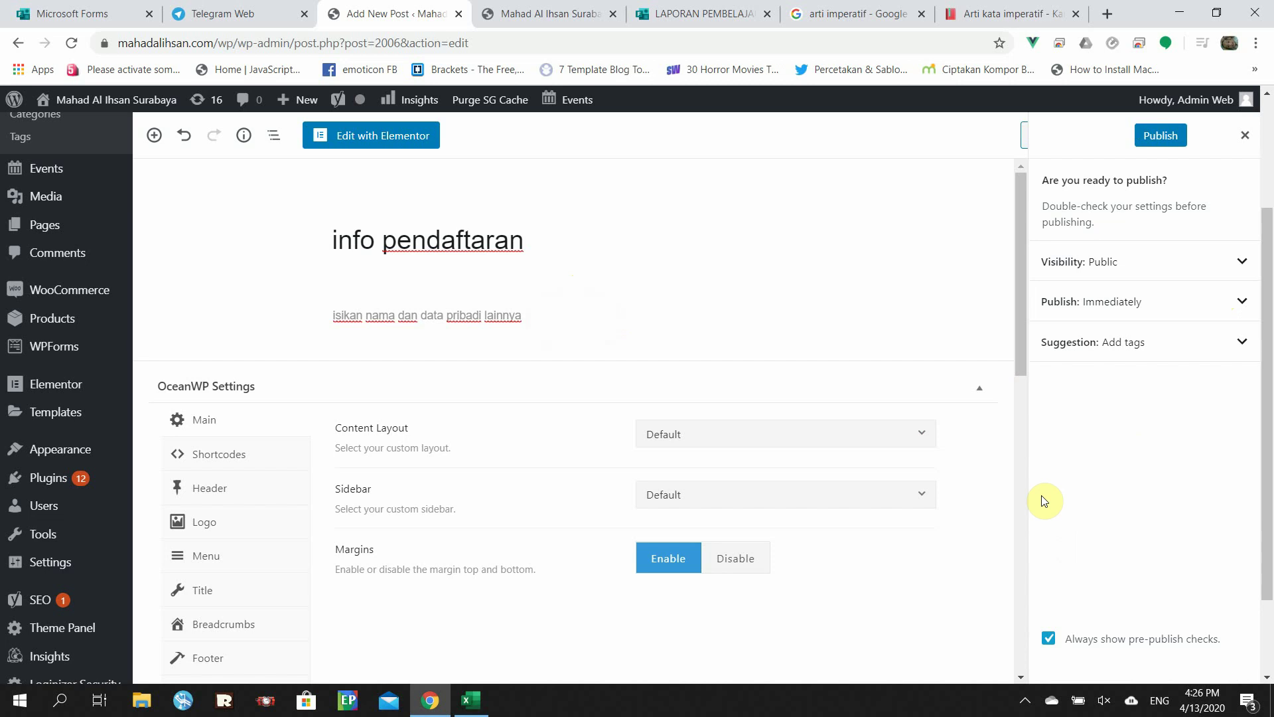
click(1250, 301)
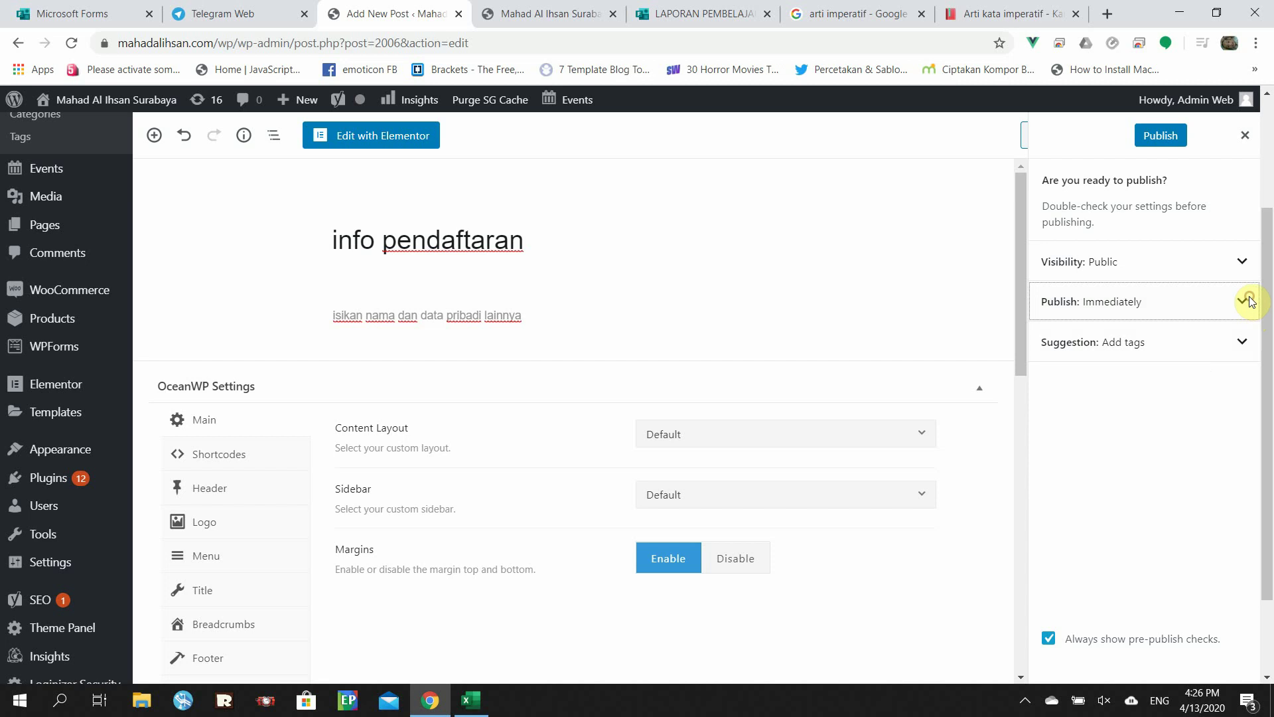
click(1228, 301)
scroll(1115, 416, up, 1)
scroll(1115, 417, up, 2)
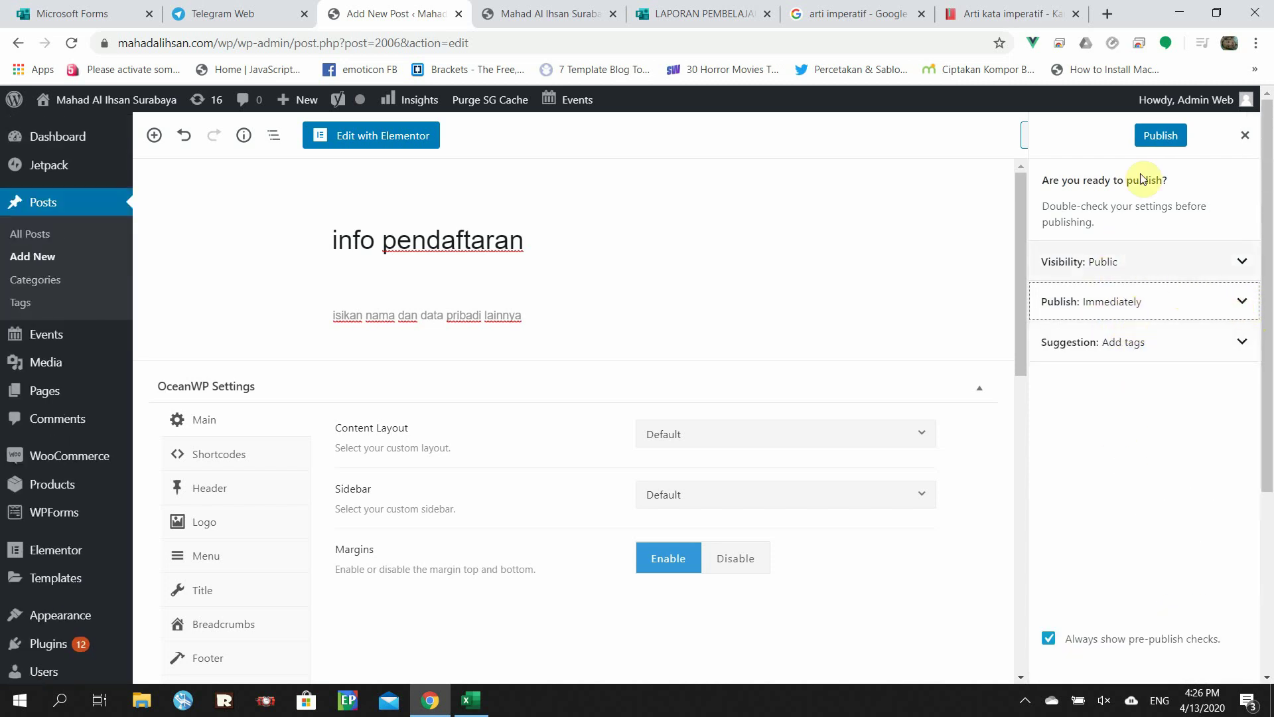
click(1163, 140)
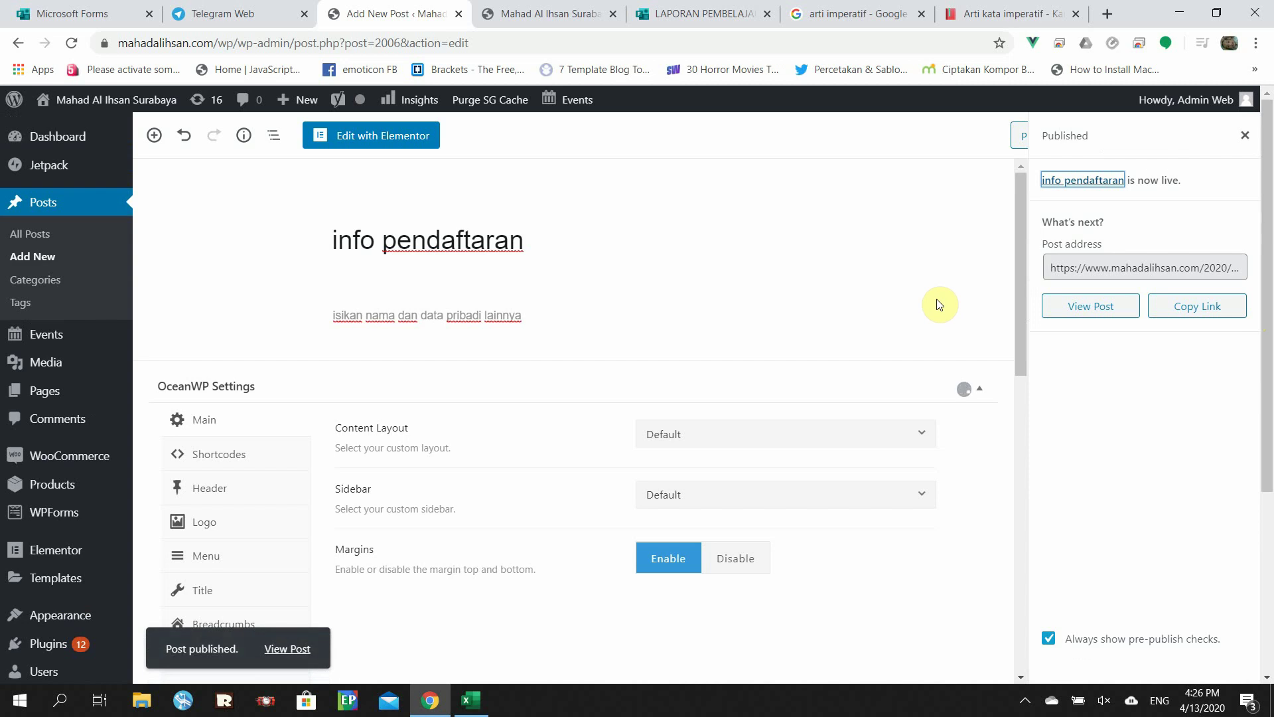
Reload the public site's home page and check the post list and categories for the published post.
click(541, 19)
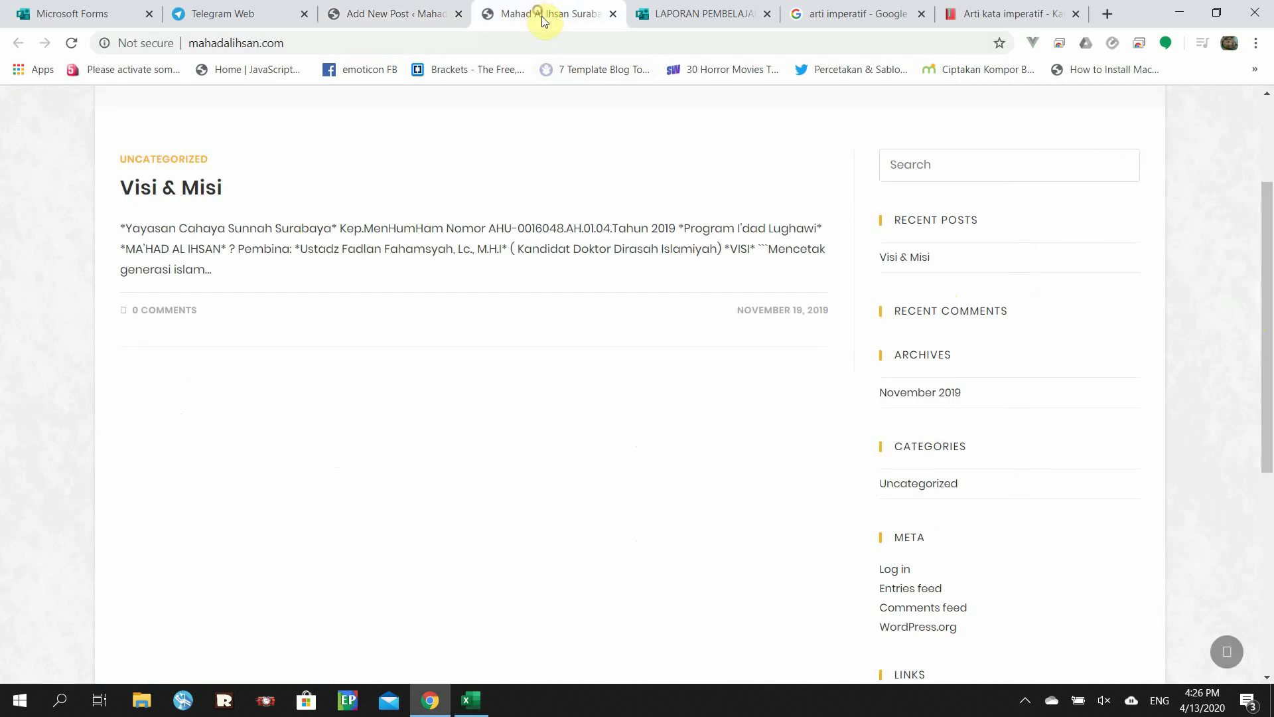
right_click(361, 125)
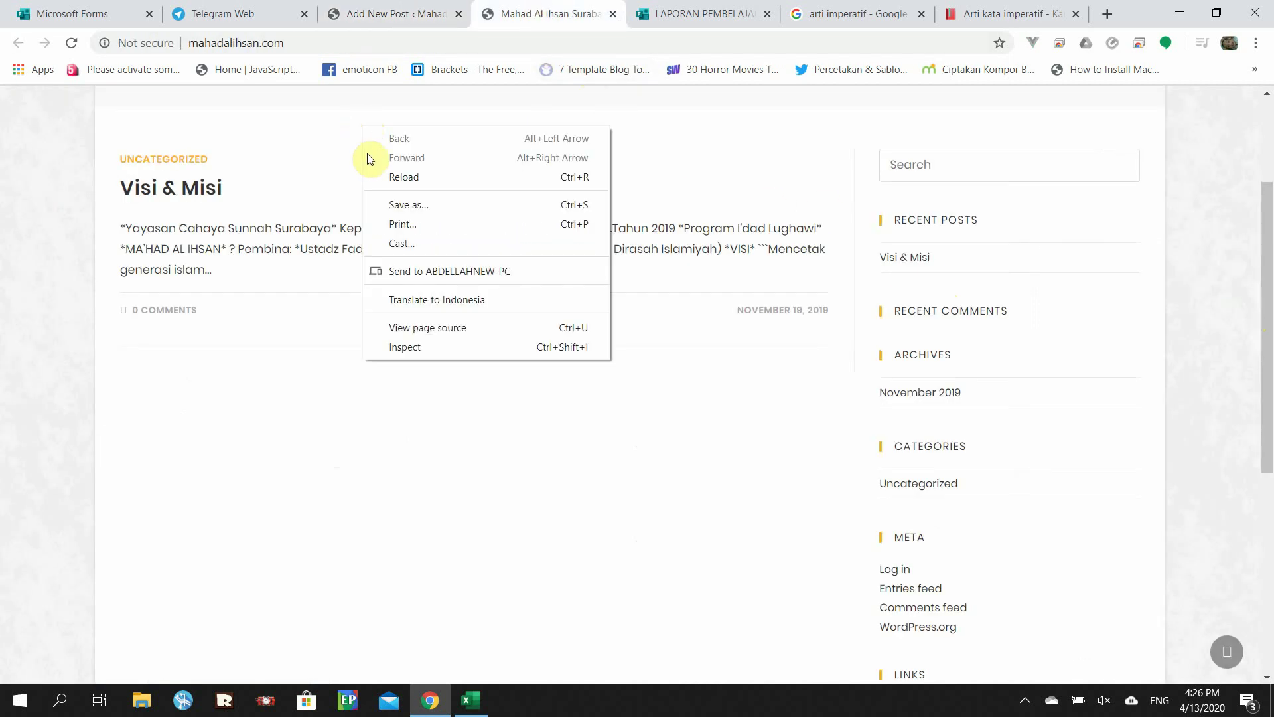
click(404, 177)
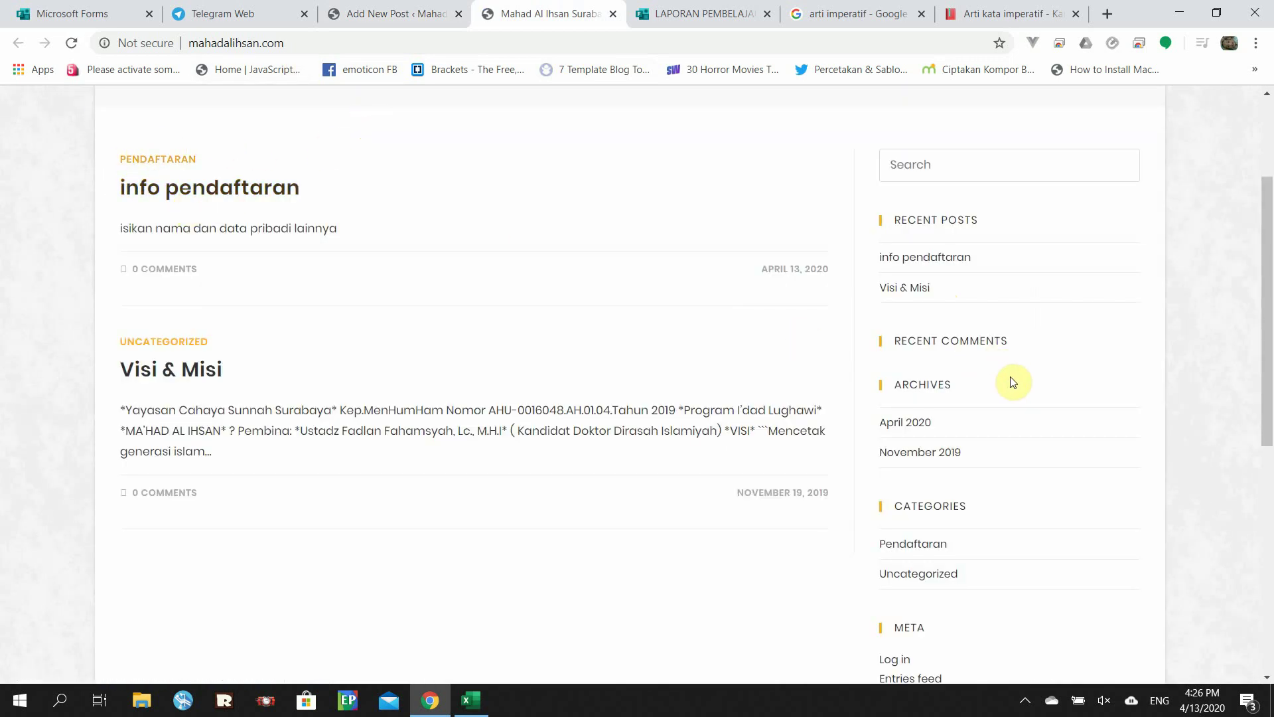
scroll(906, 467, down, 2)
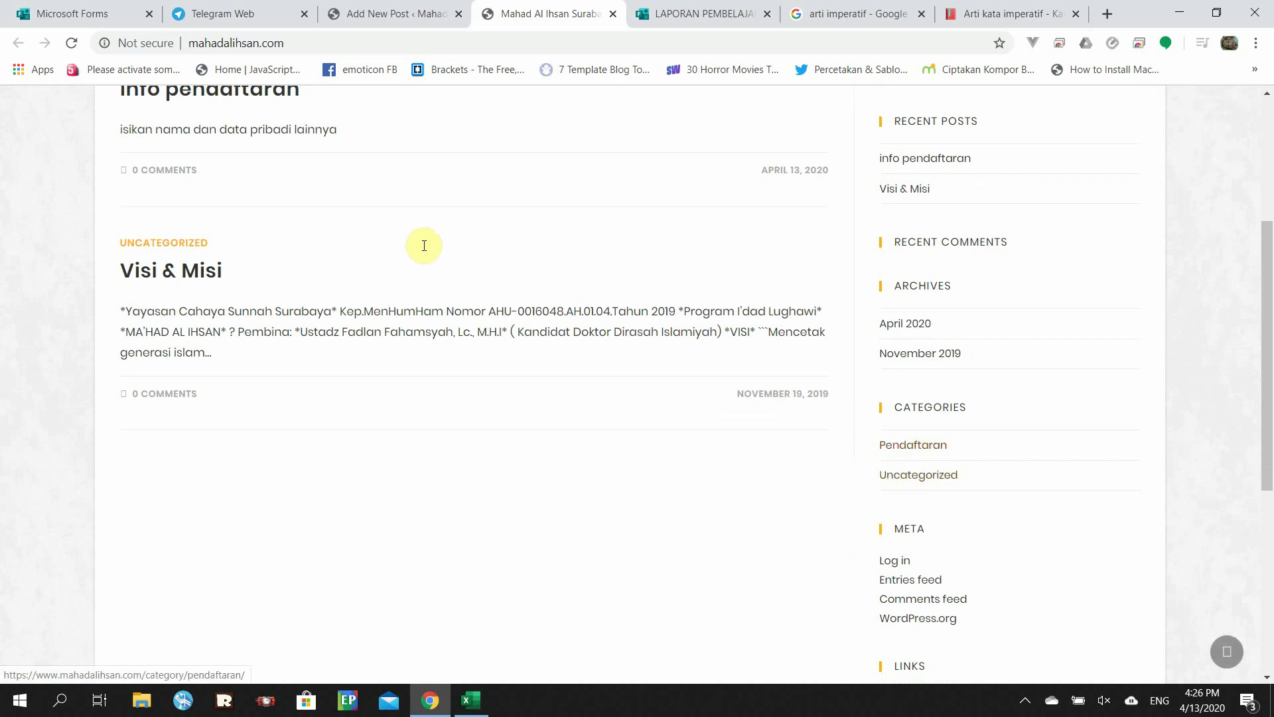
Return to the WordPress editor and create another post titled "Syarat - syarat pendaftaran".
click(378, 13)
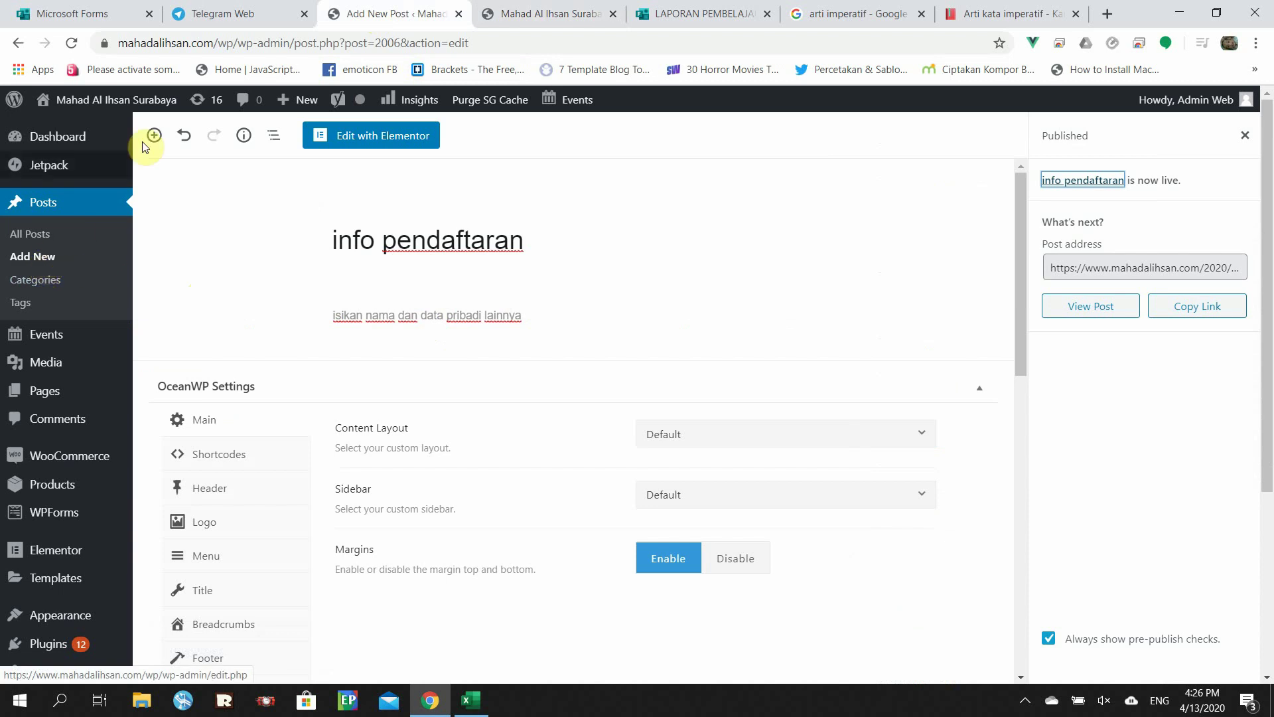
click(38, 259)
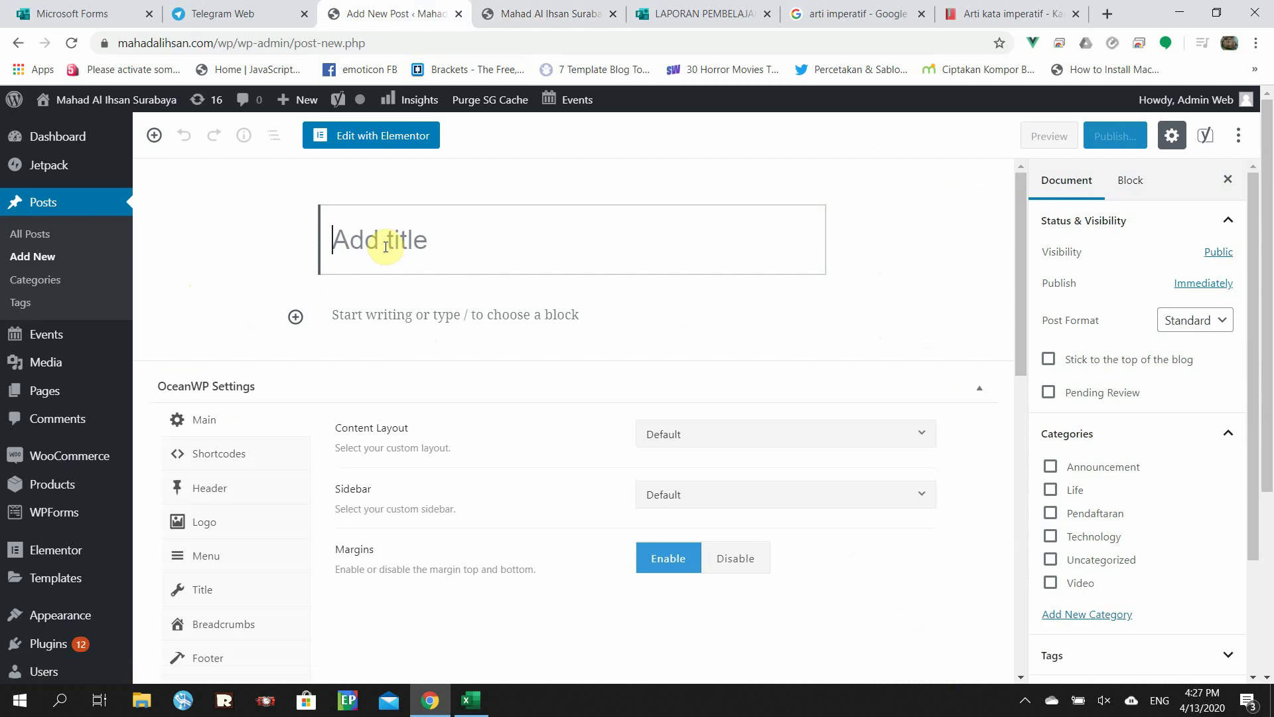
text(Sy)
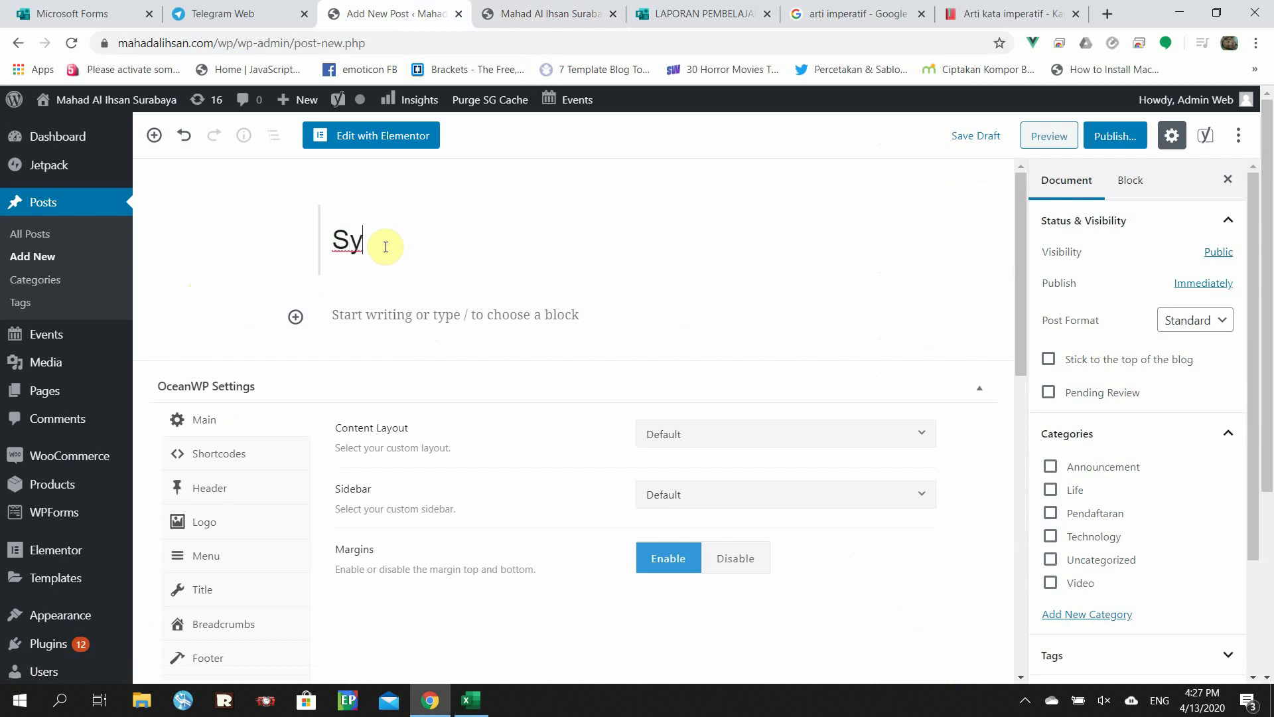
key(BackSpace)
key(BackSpace)
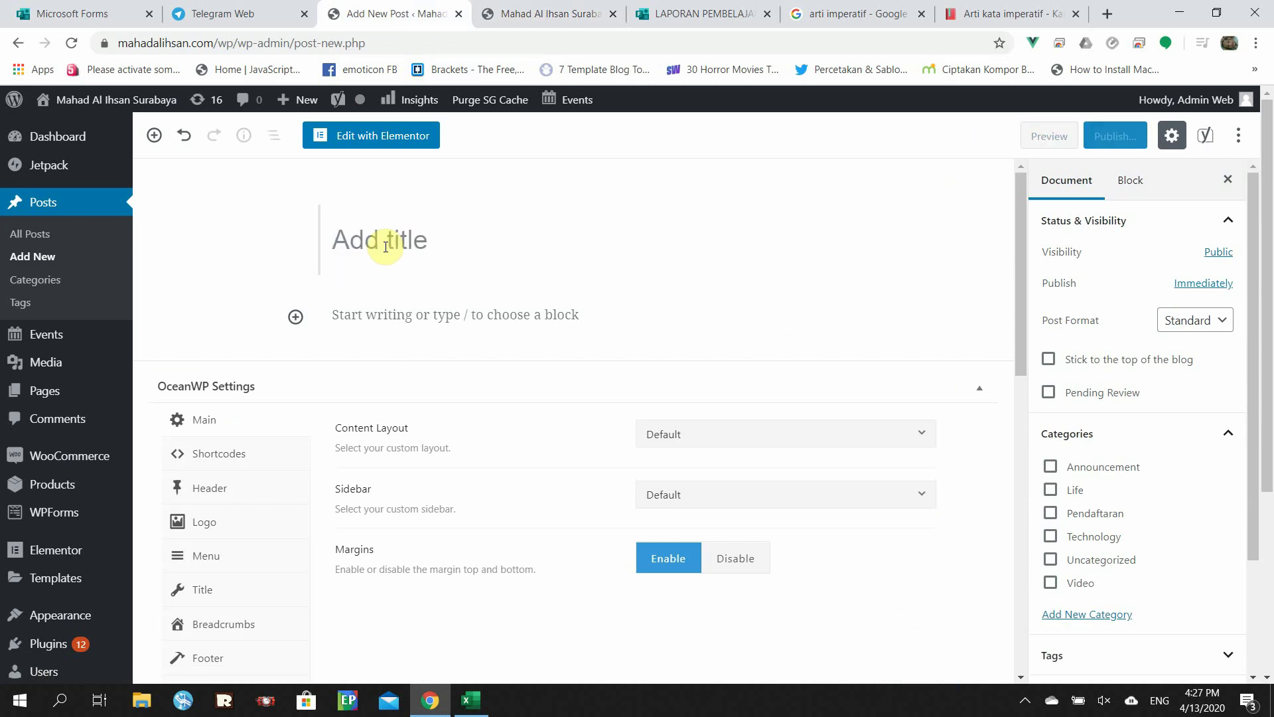
text(Syara)
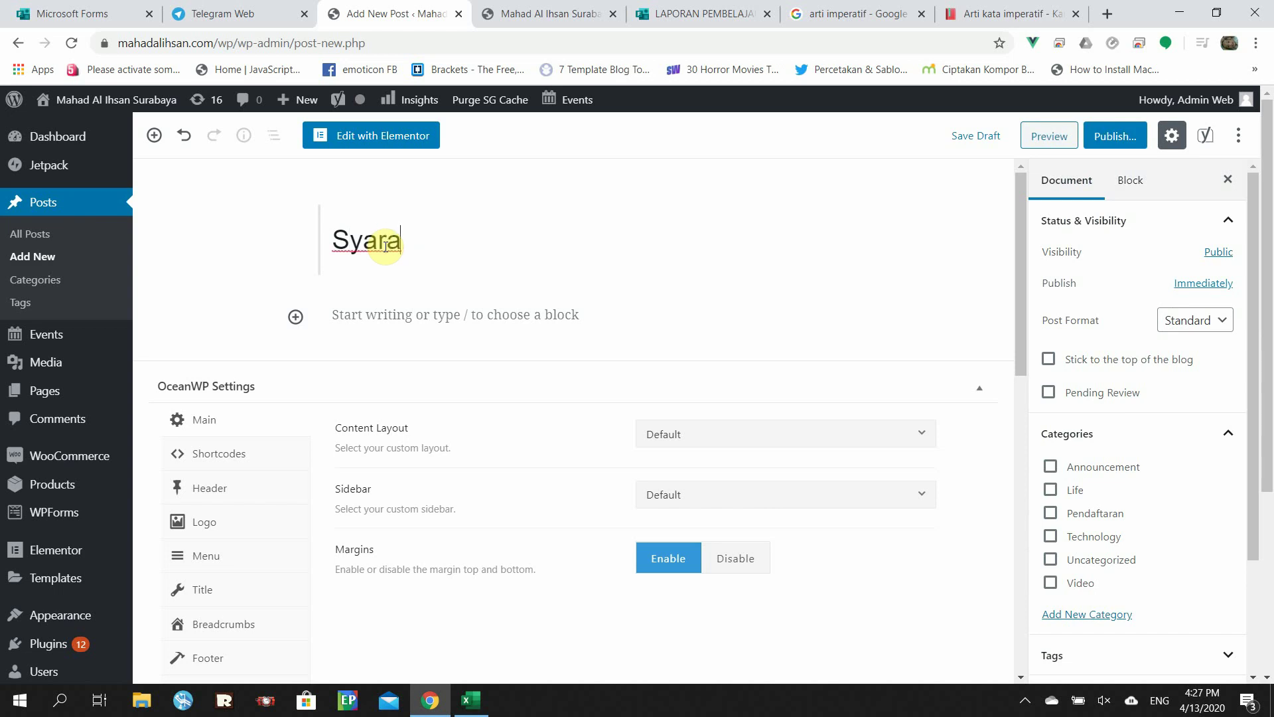
text(t - syarat )
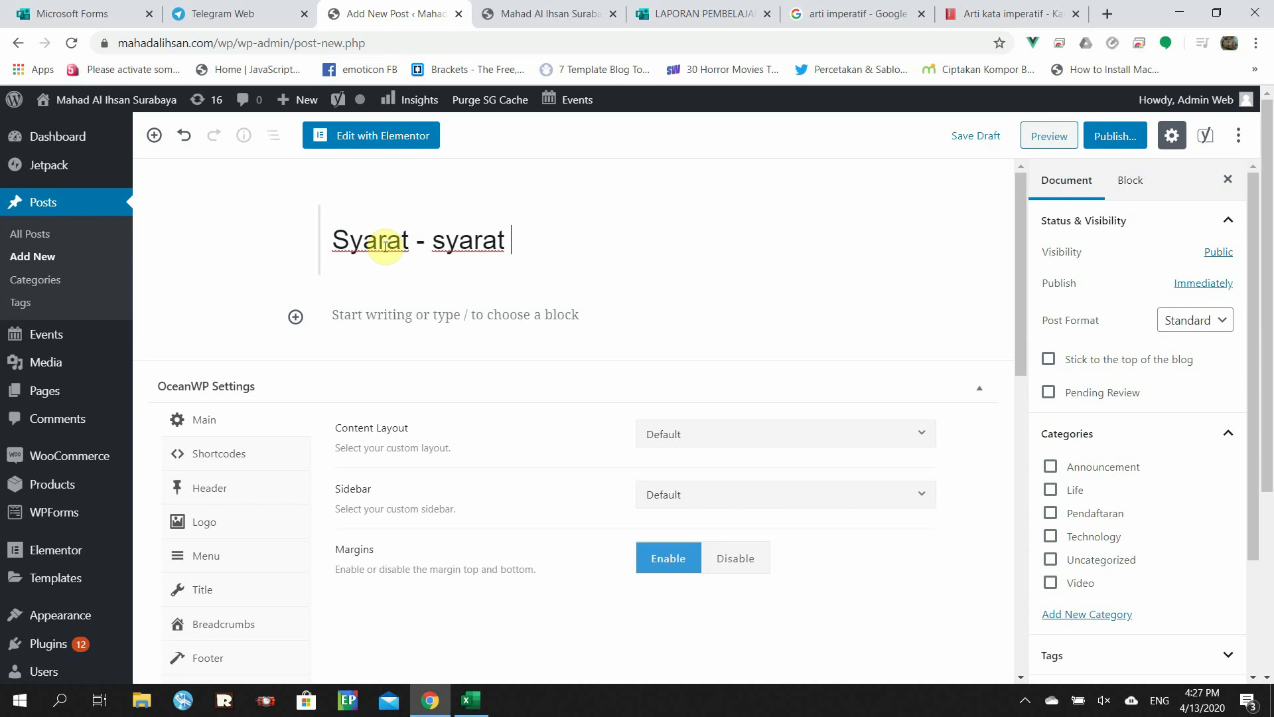
text(pendaftaran)
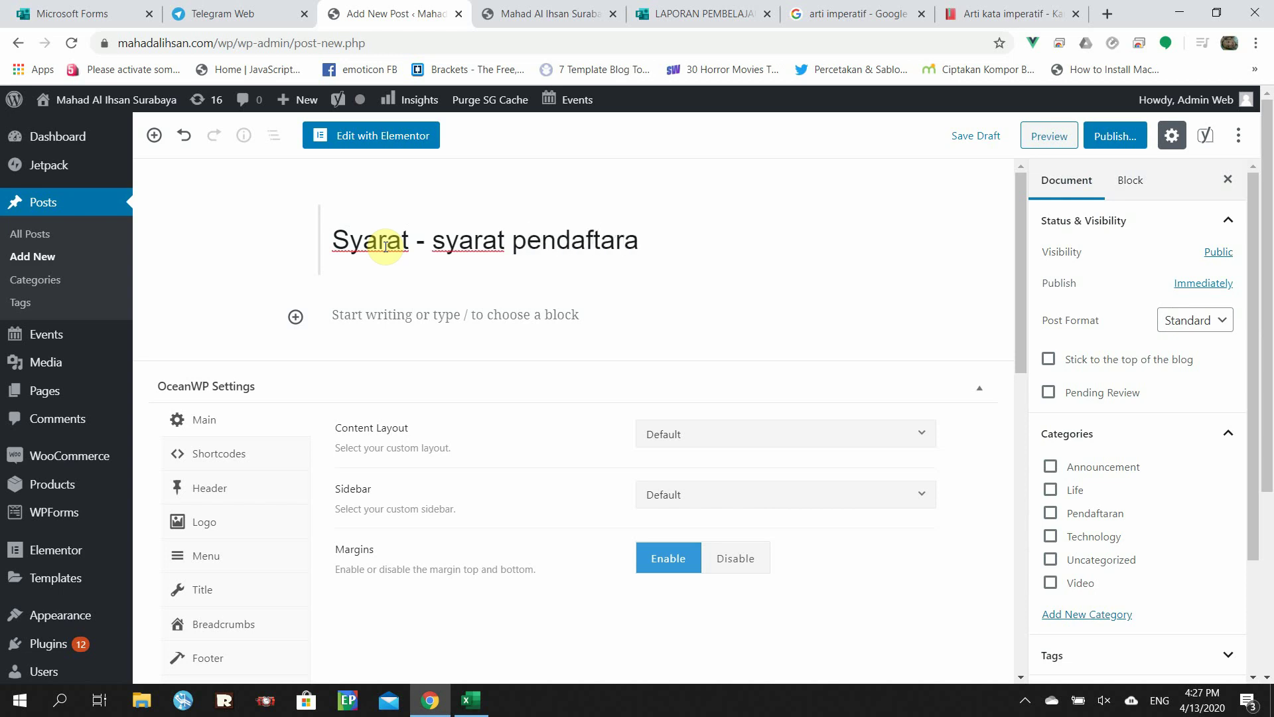
Write "ijazah dll" as the body of the "Syarat - syarat pendaftaran" post and assign it to the Pendaftaran category.
click(400, 320)
text(ijazah dll)
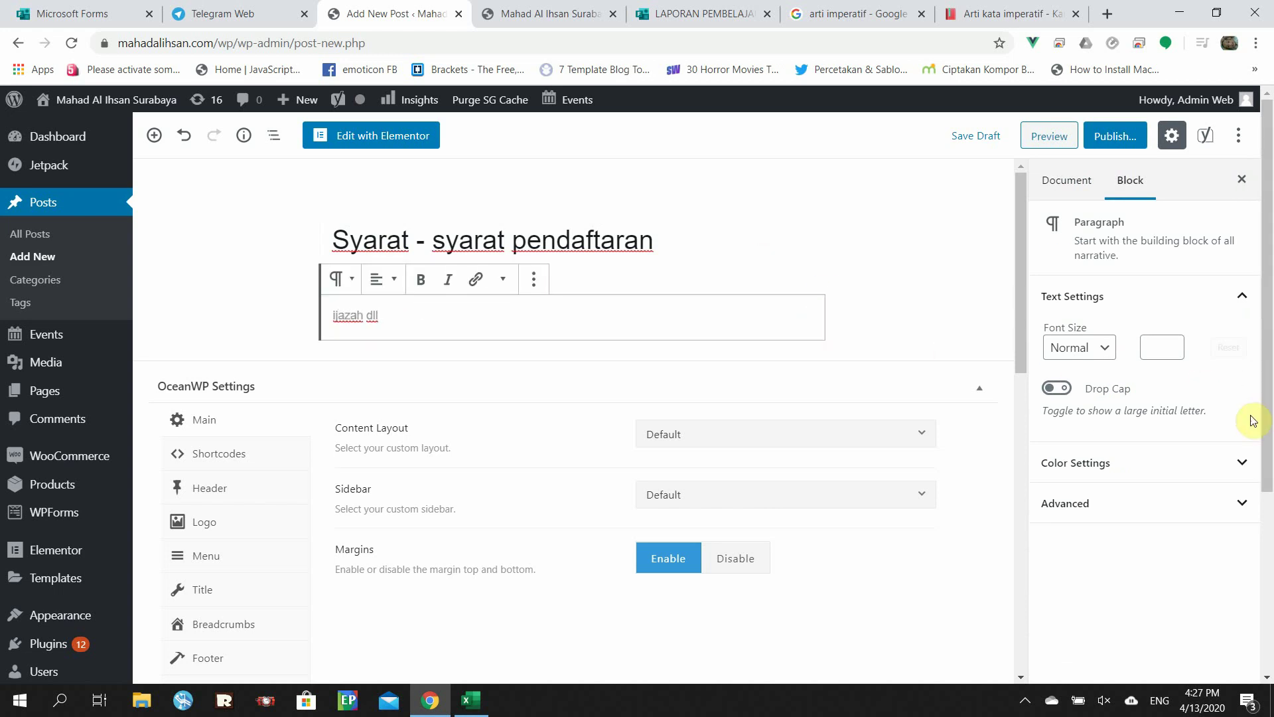
scroll(1217, 460, down, 1)
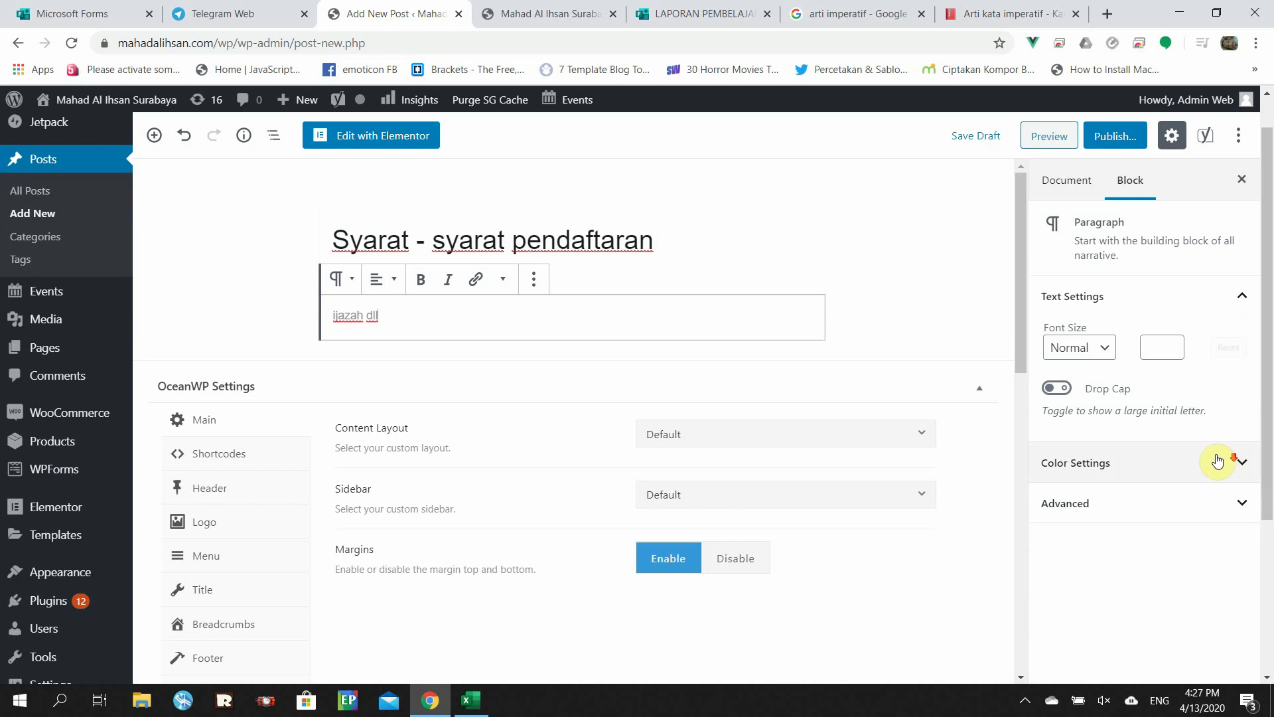
click(1081, 177)
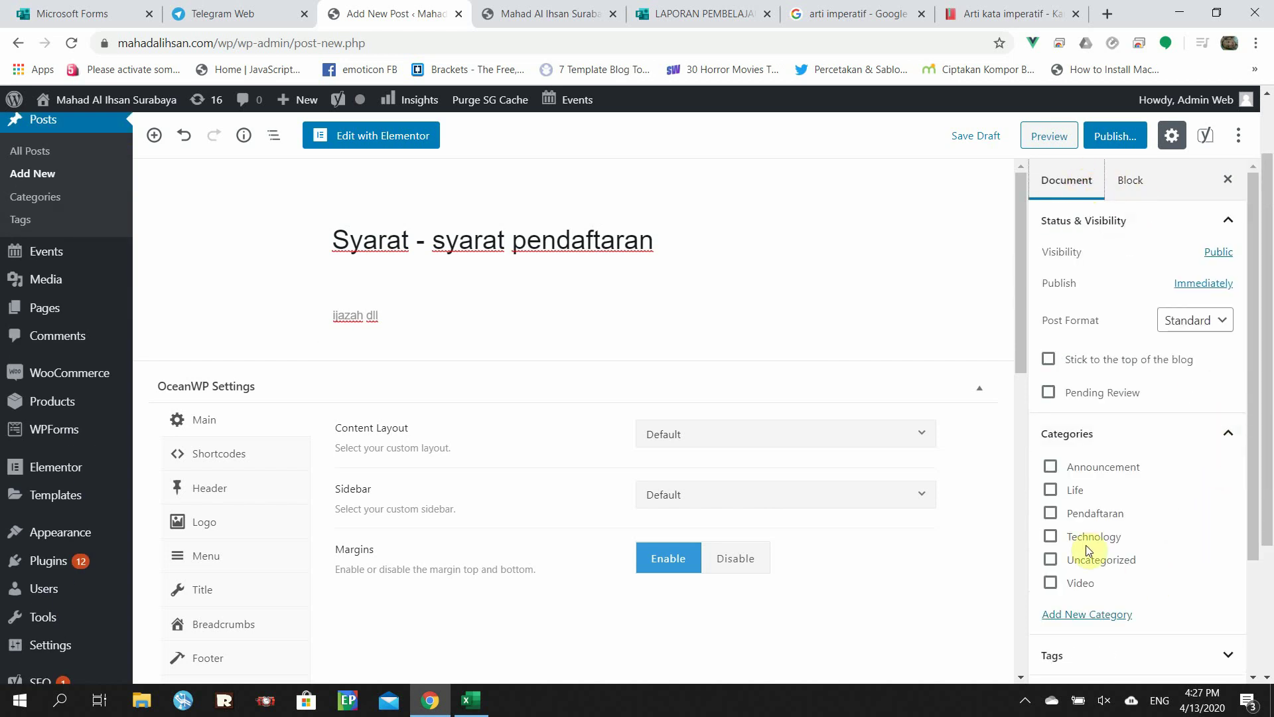
click(1052, 513)
Publish the "Syarat - syarat pendaftaran" post publicly and immediately.
click(1112, 136)
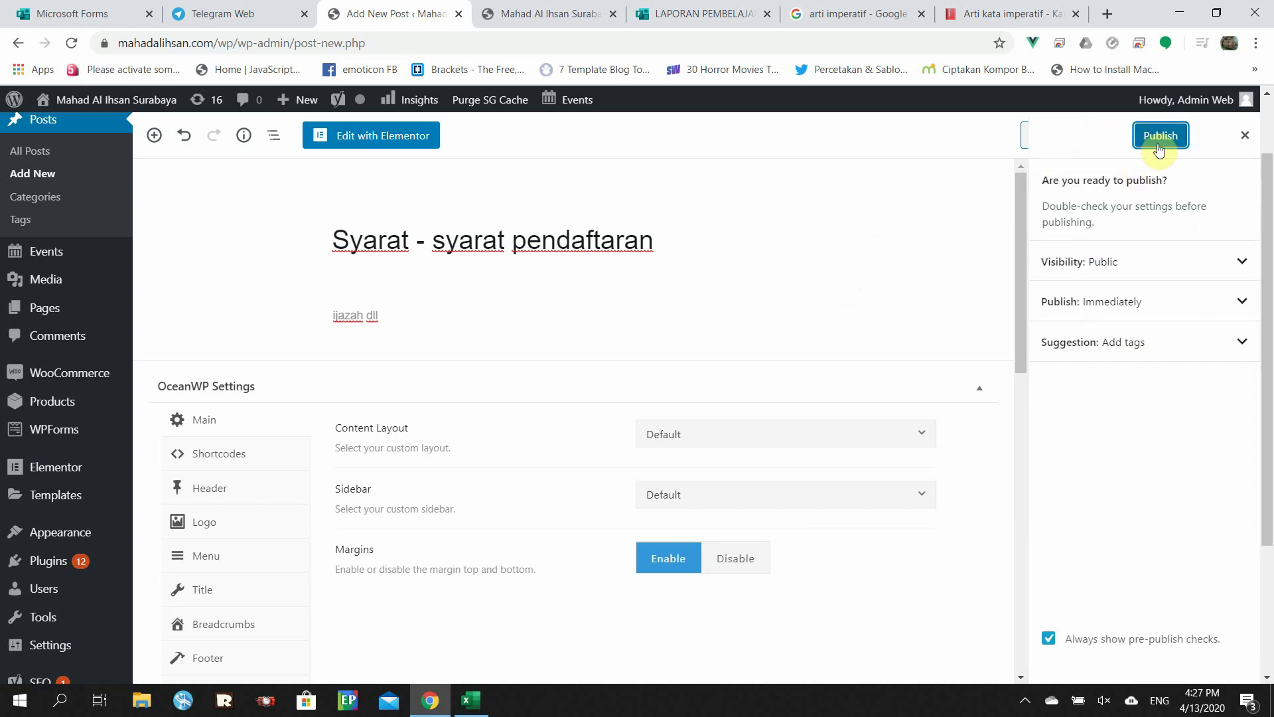
click(1160, 137)
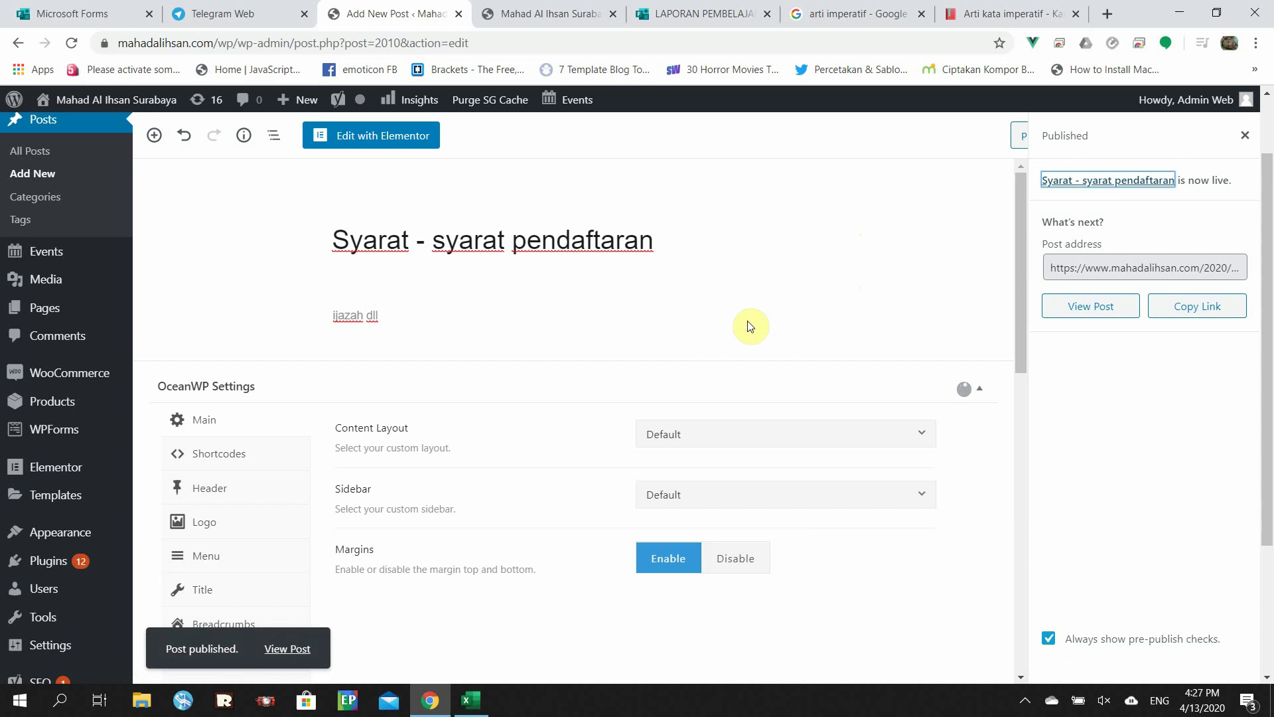
Reload the public site's home page and review the post list, recent posts and categories for the second registration post.
click(556, 14)
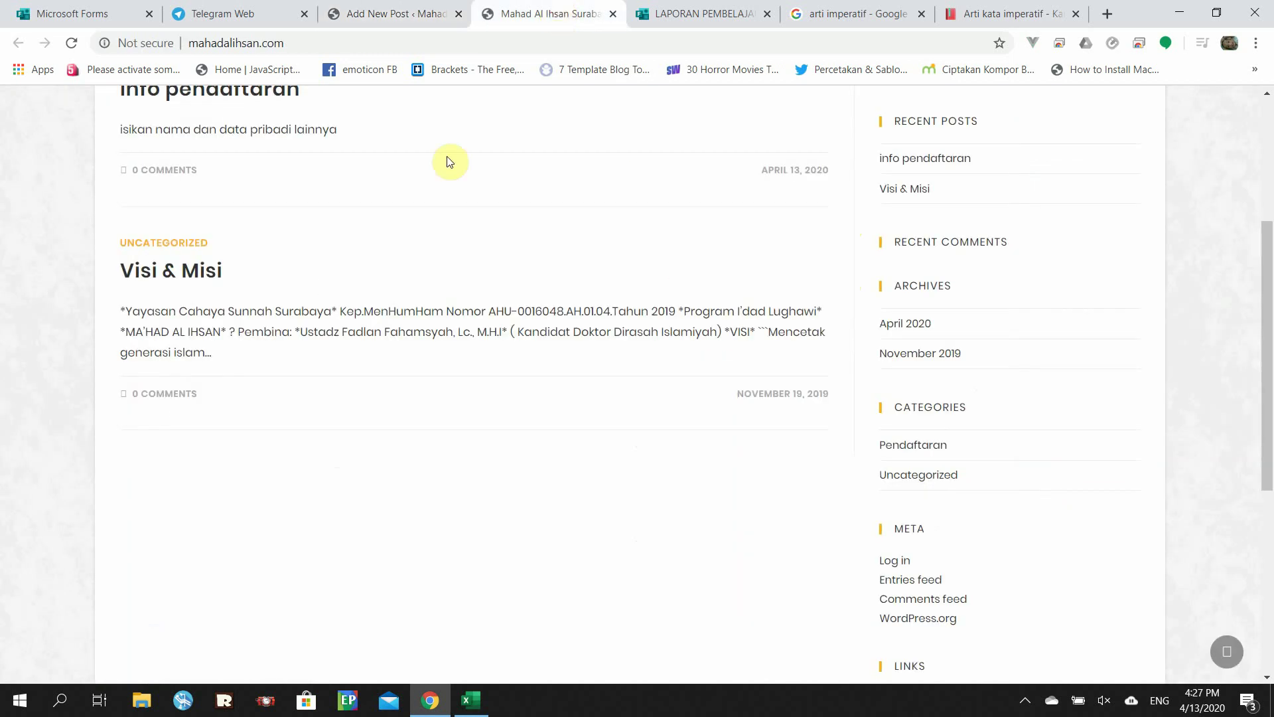
scroll(435, 205, up, 4)
right_click(344, 229)
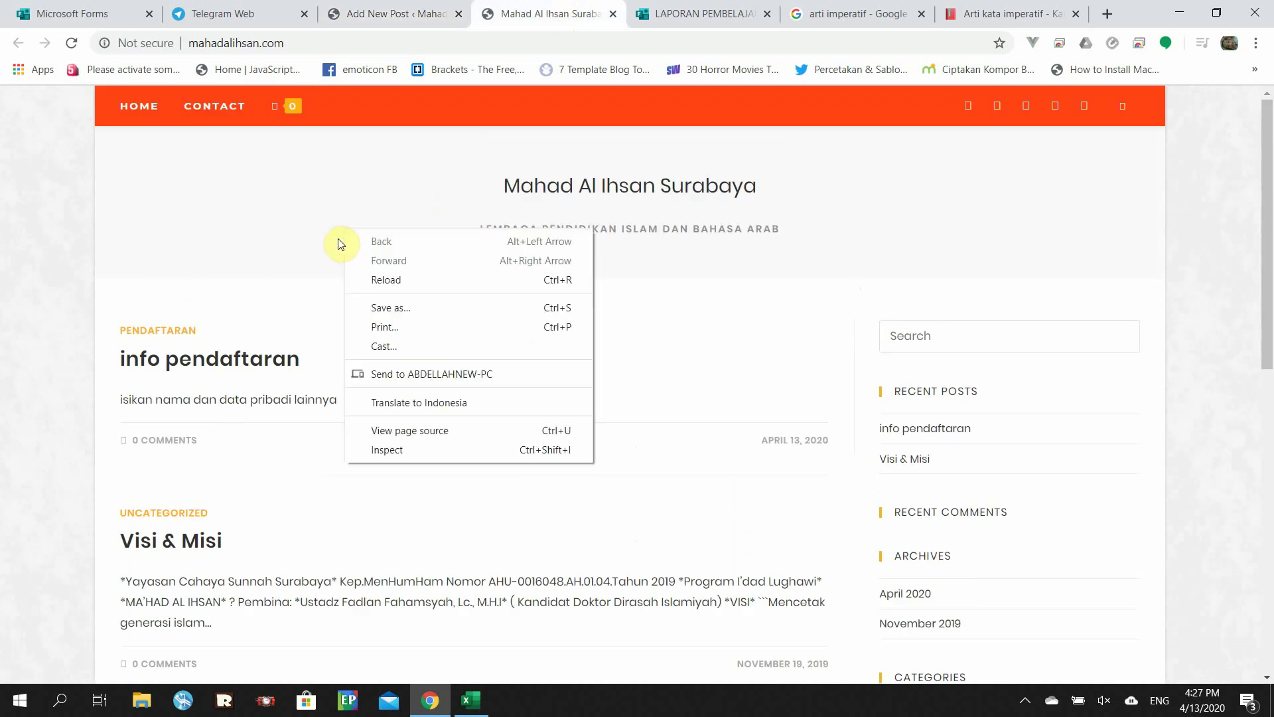
click(410, 275)
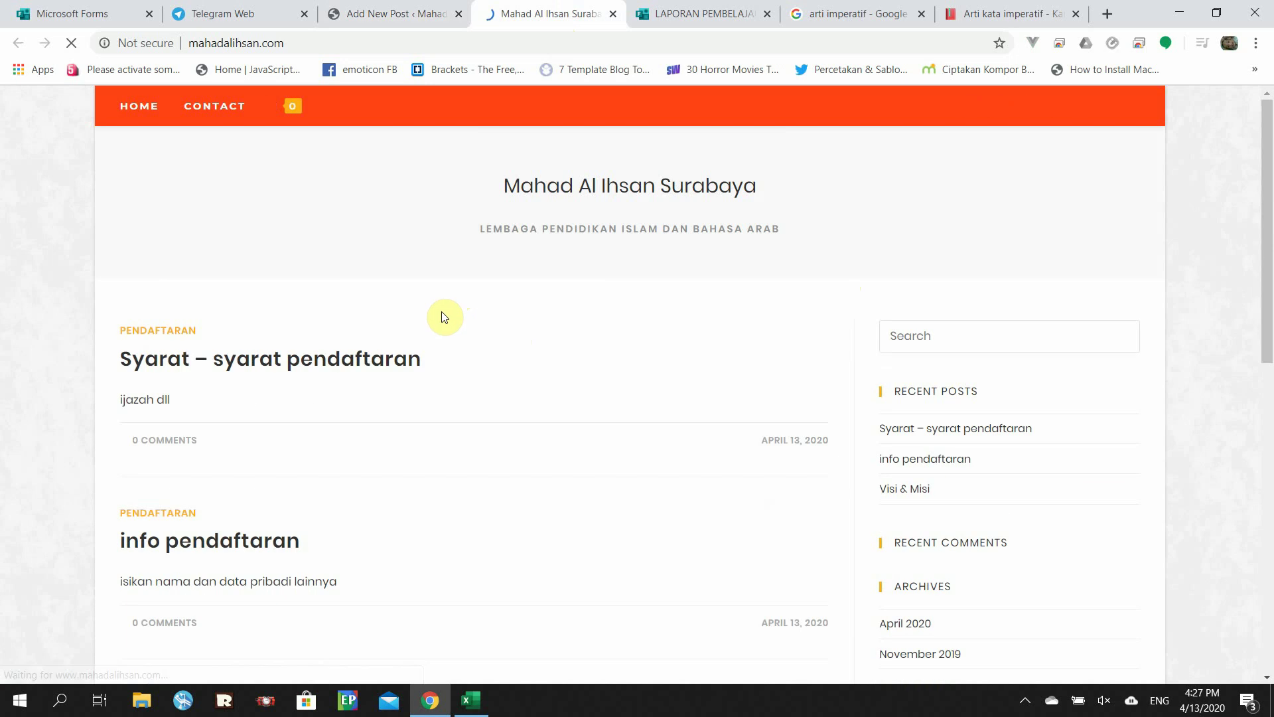
scroll(272, 310, down, 3)
scroll(254, 190, up, 1)
scroll(254, 190, up, 2)
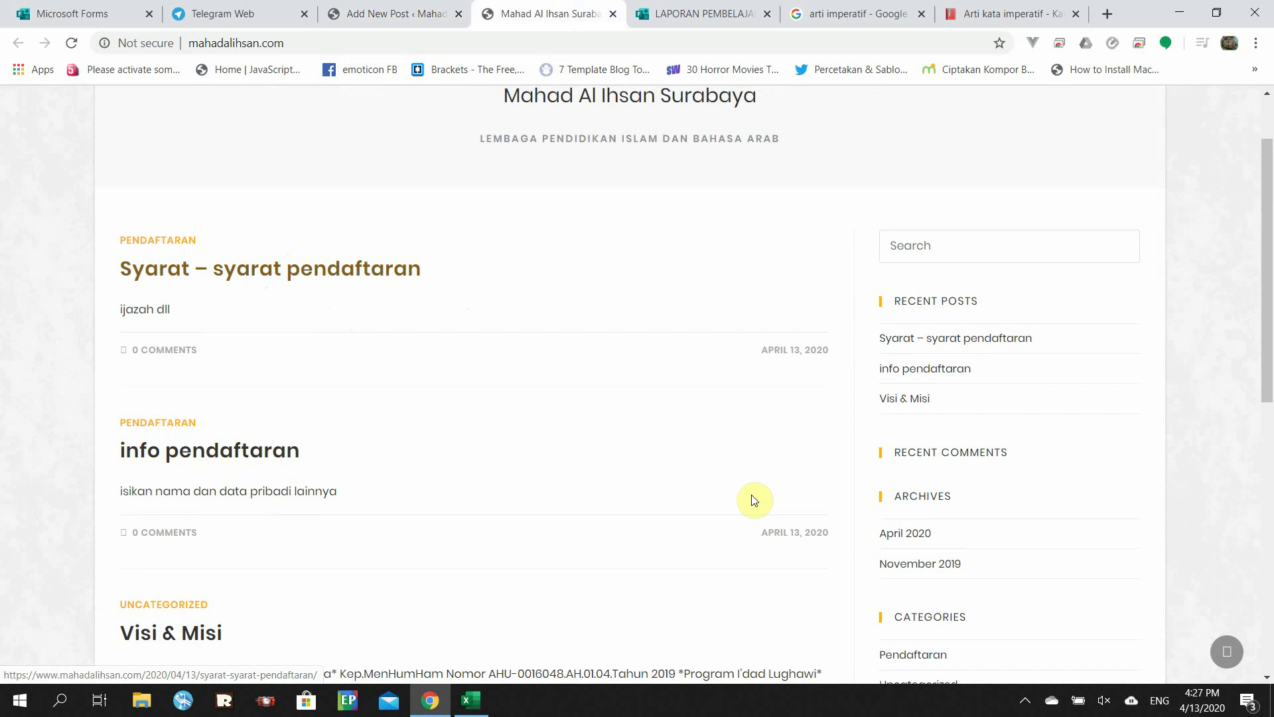
scroll(753, 501, down, 3)
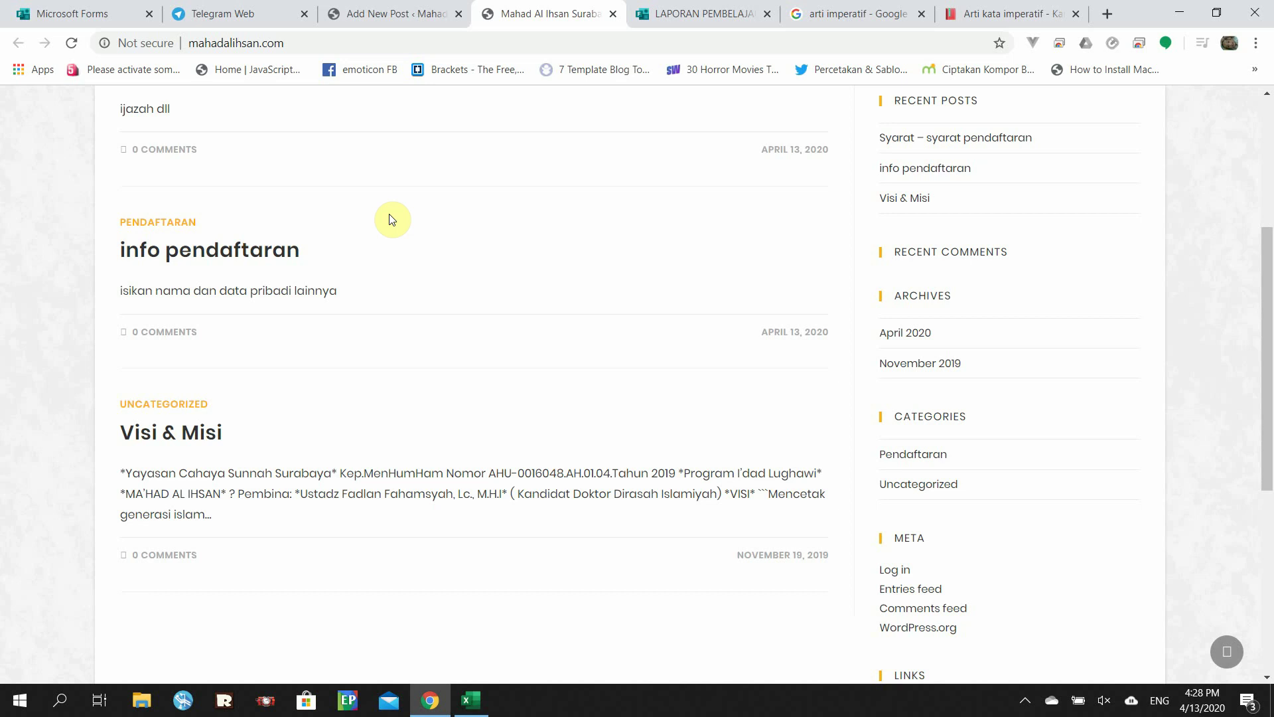
Open the Uncategorized category archive on the public site and check which posts it contains.
click(929, 493)
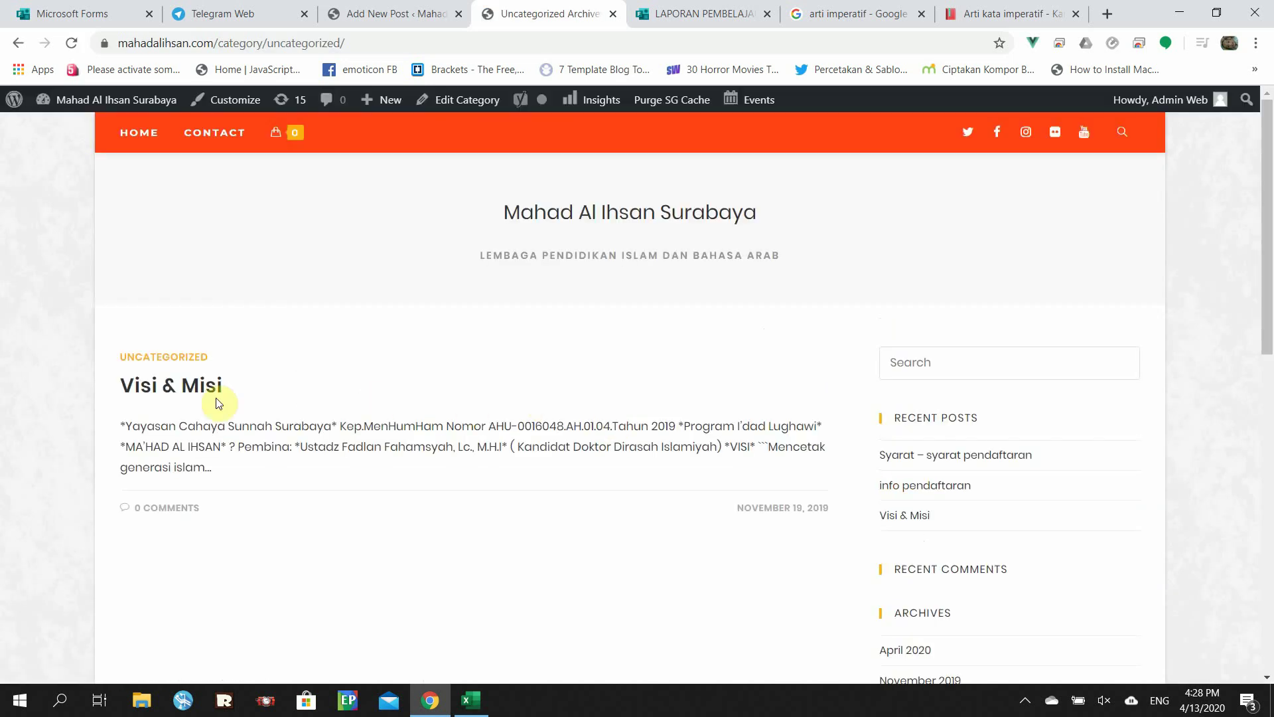
scroll(211, 415, down, 5)
scroll(212, 416, up, 3)
scroll(870, 606, down, 3)
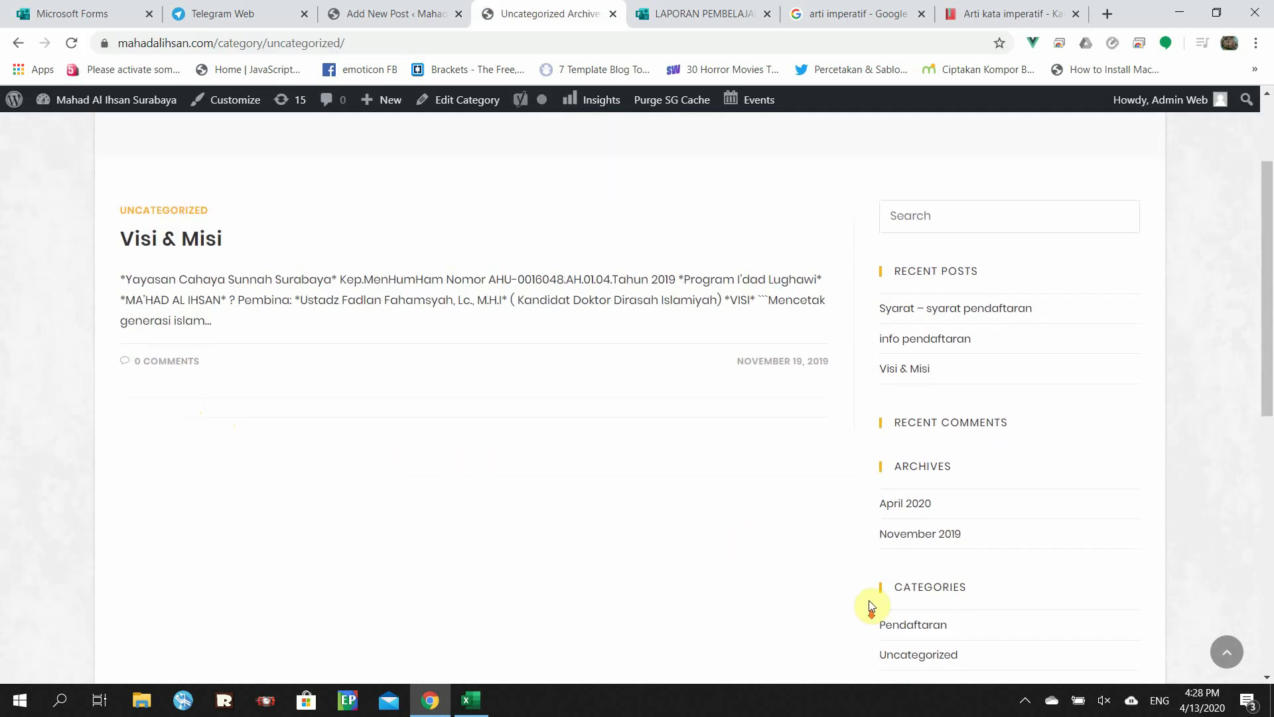
Open the Pendaftaran category archive and look through its posts.
click(910, 444)
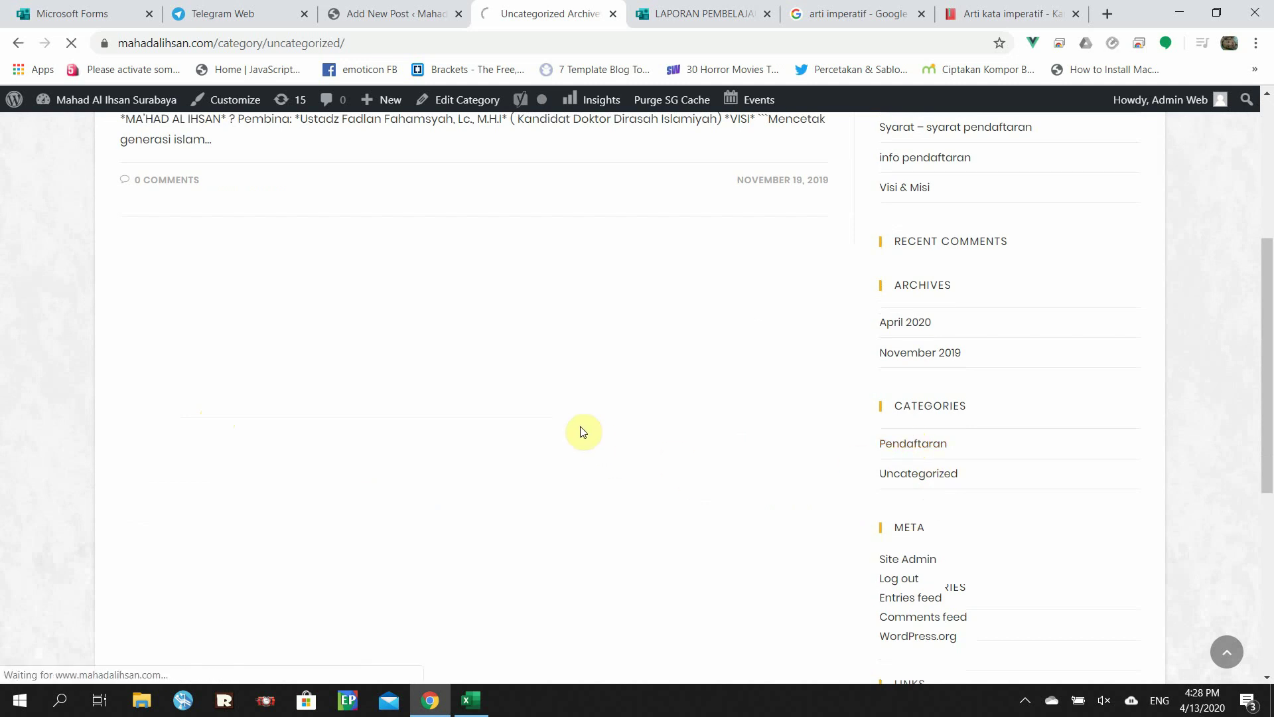
scroll(358, 468, down, 3)
scroll(367, 475, down, 2)
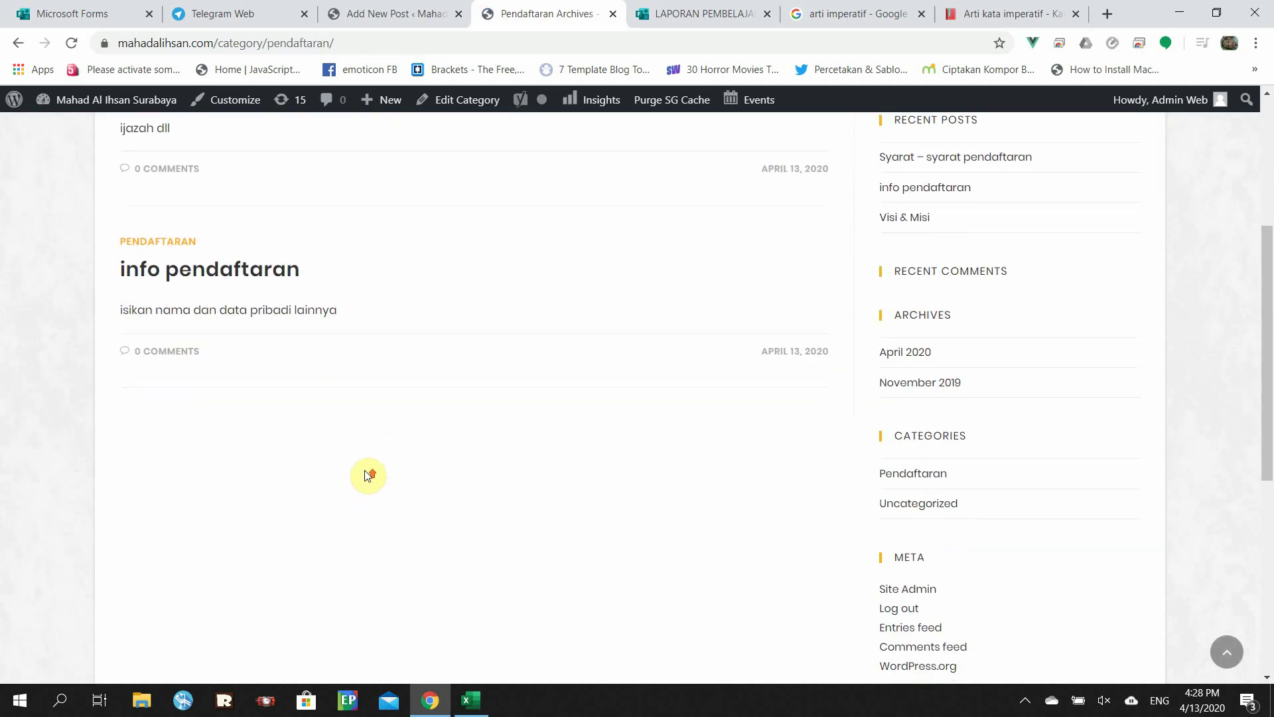